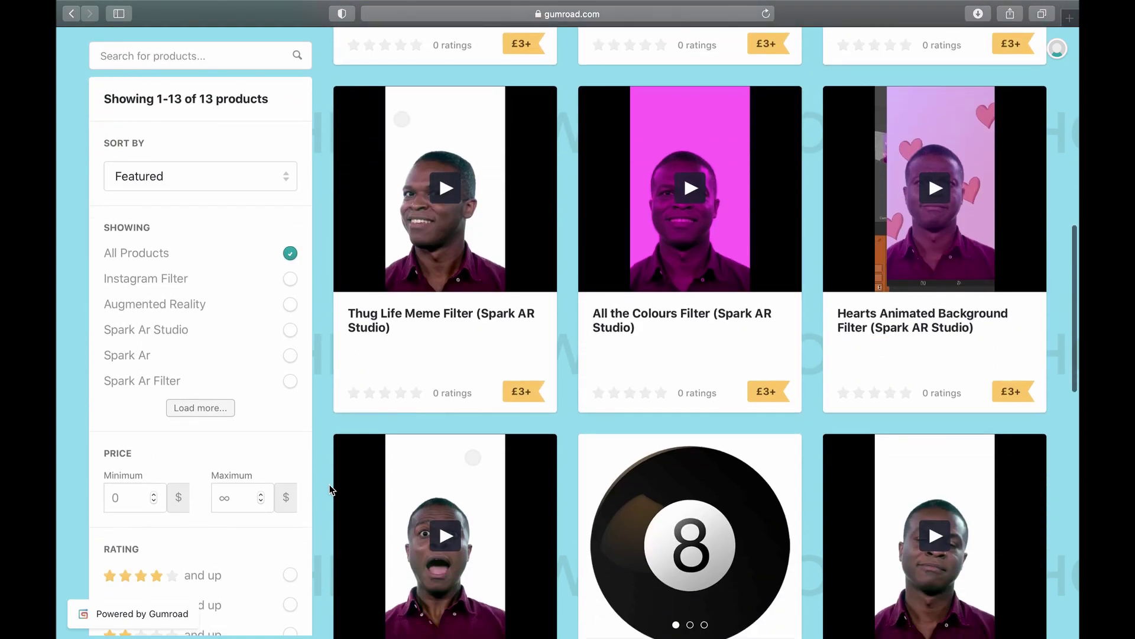
Step: Scroll the Gumroad product grid down to the last row of Spark AR filters
scroll(331, 489, down, 10)
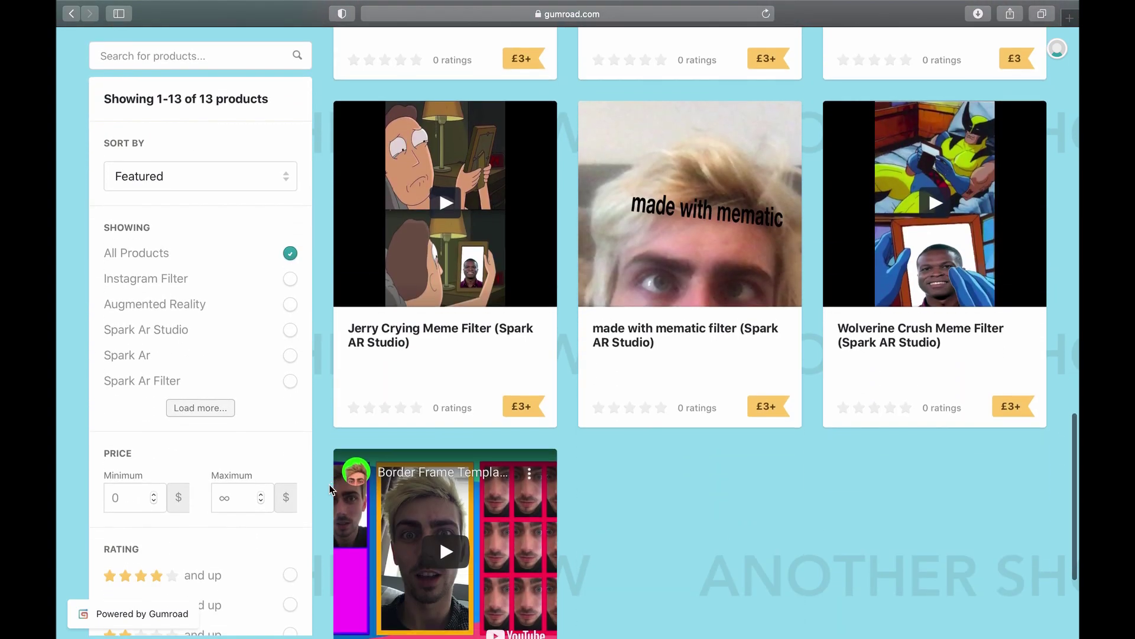
scroll(329, 487, down, 3)
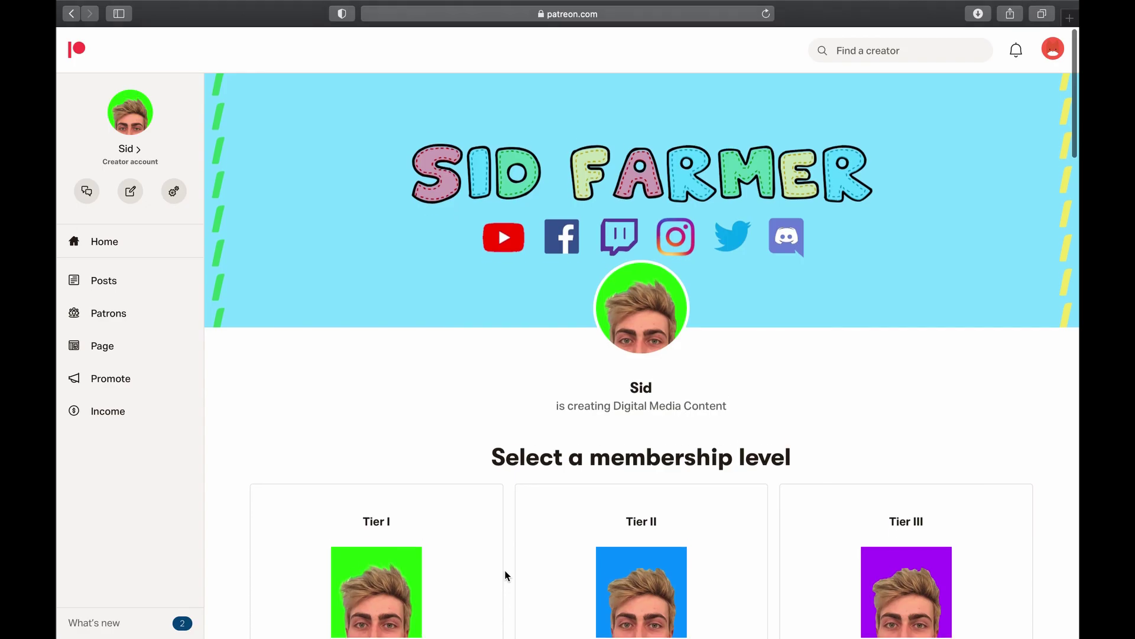
Step: Scroll the Patreon page down to the £5, £10 and £15 membership tiers
scroll(505, 571, down, 5)
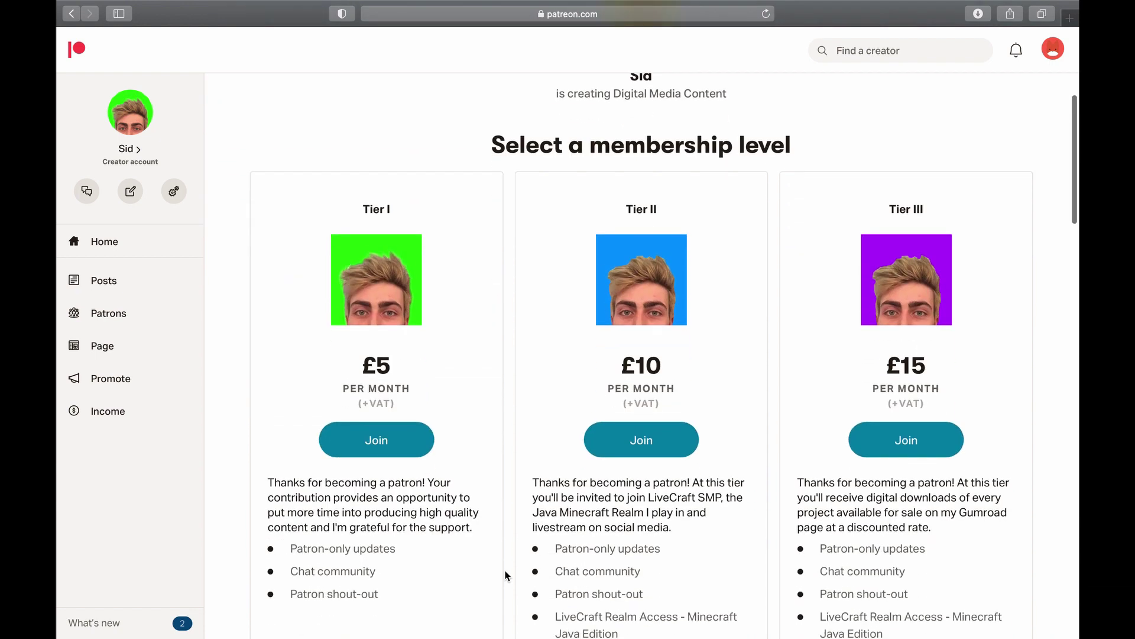
scroll(506, 574, down, 3)
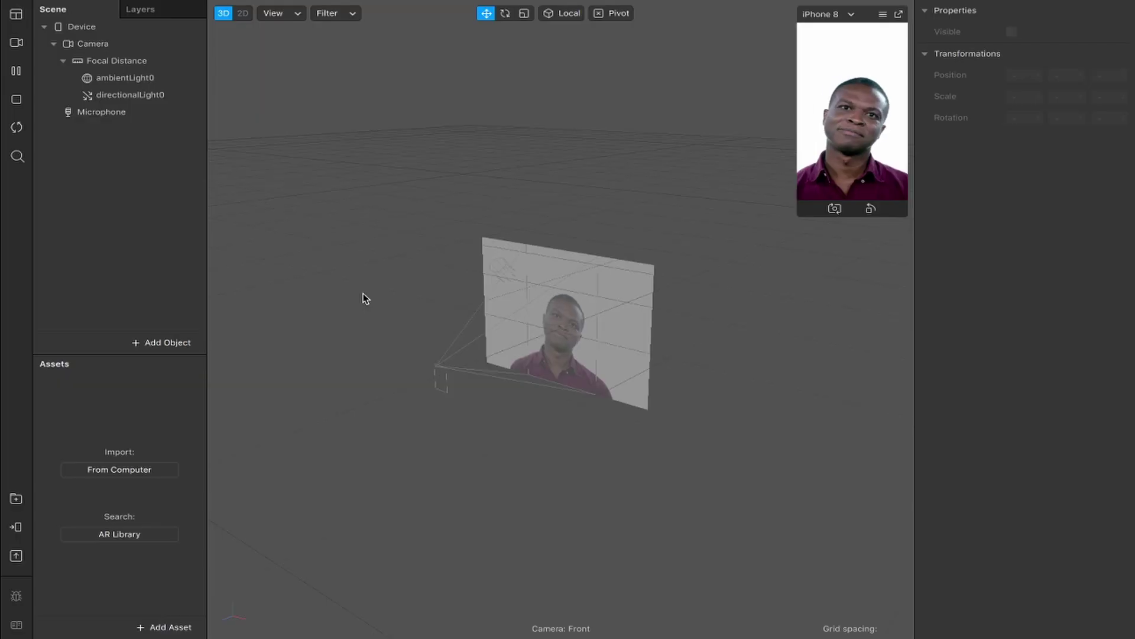
Step: Switch to the 2D view, show an enlarged Patch Editor, and enlarge the simulator preview
click(243, 13)
click(225, 8)
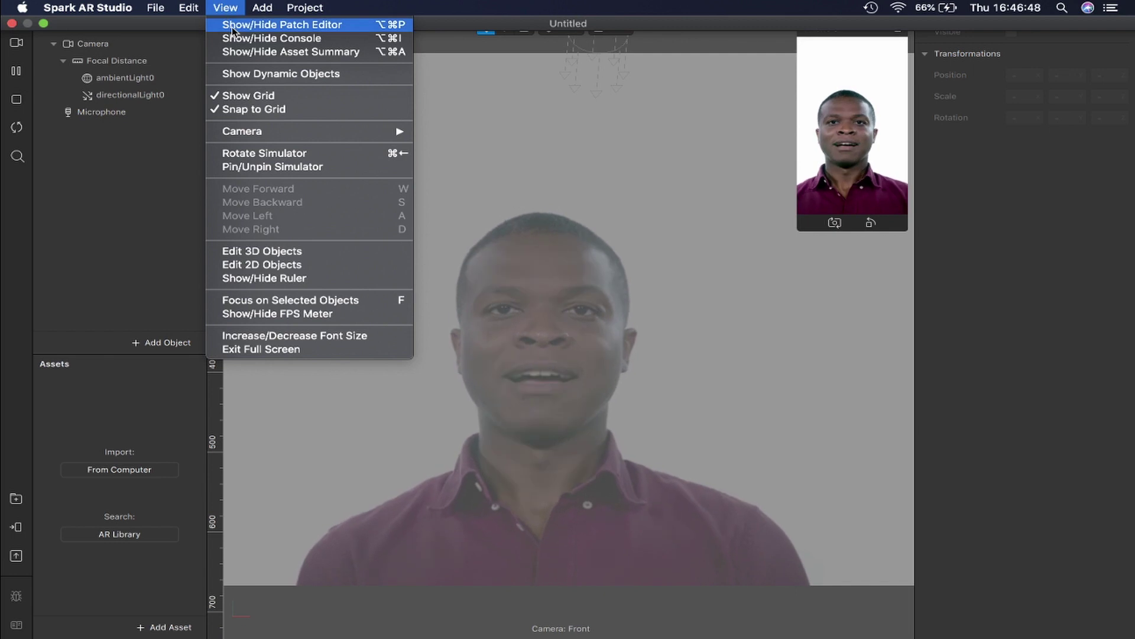
click(278, 23)
drag(507, 424, 515, 362)
drag(797, 230, 703, 335)
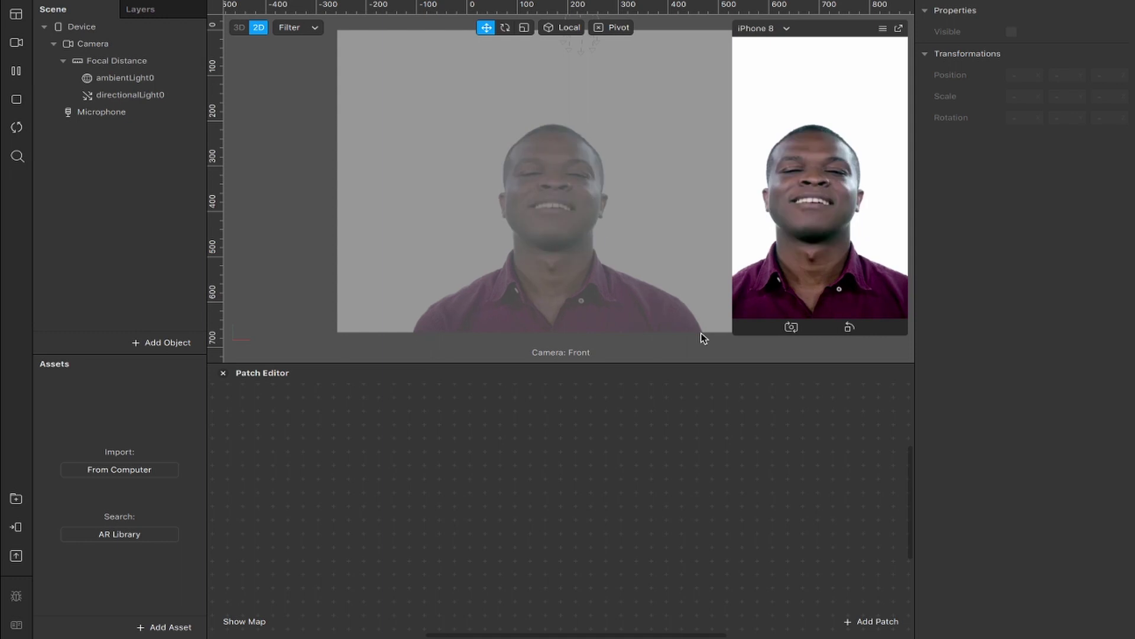
Step: Add a canvas to the Scene with a rectangle inside canvas0
right_click(100, 231)
mouse_move(213, 236)
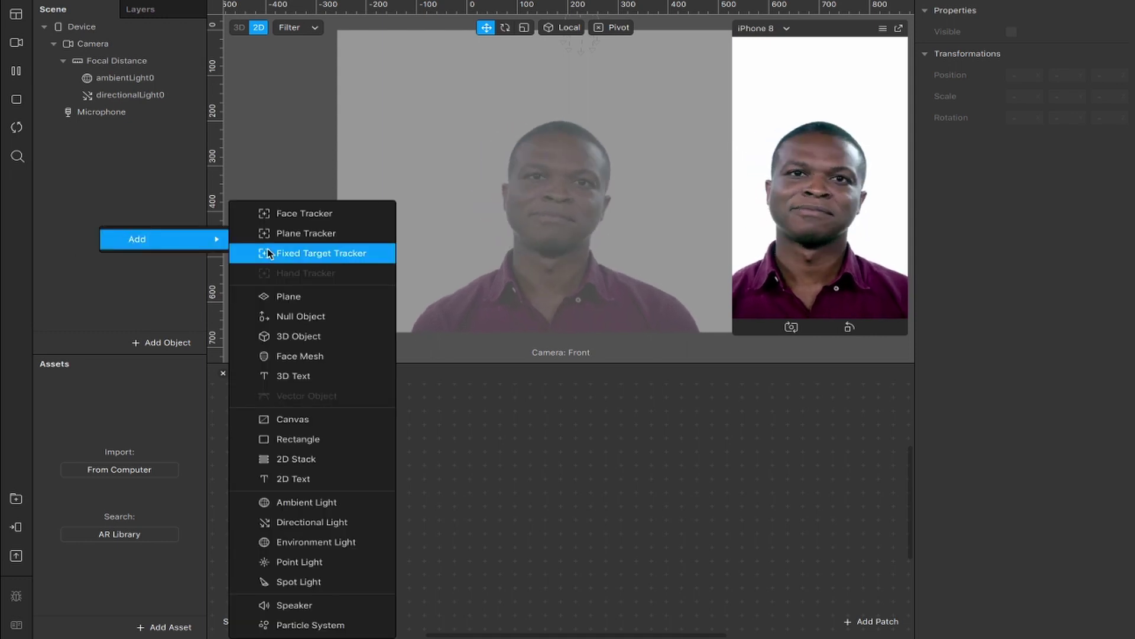
click(337, 417)
right_click(130, 112)
mouse_move(195, 122)
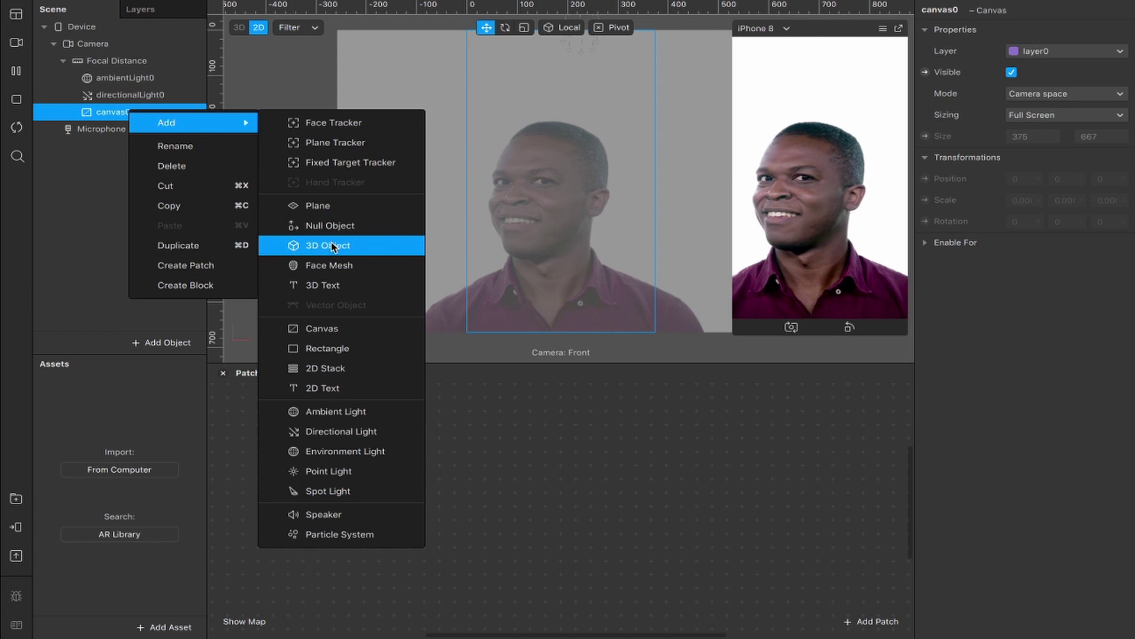
click(329, 349)
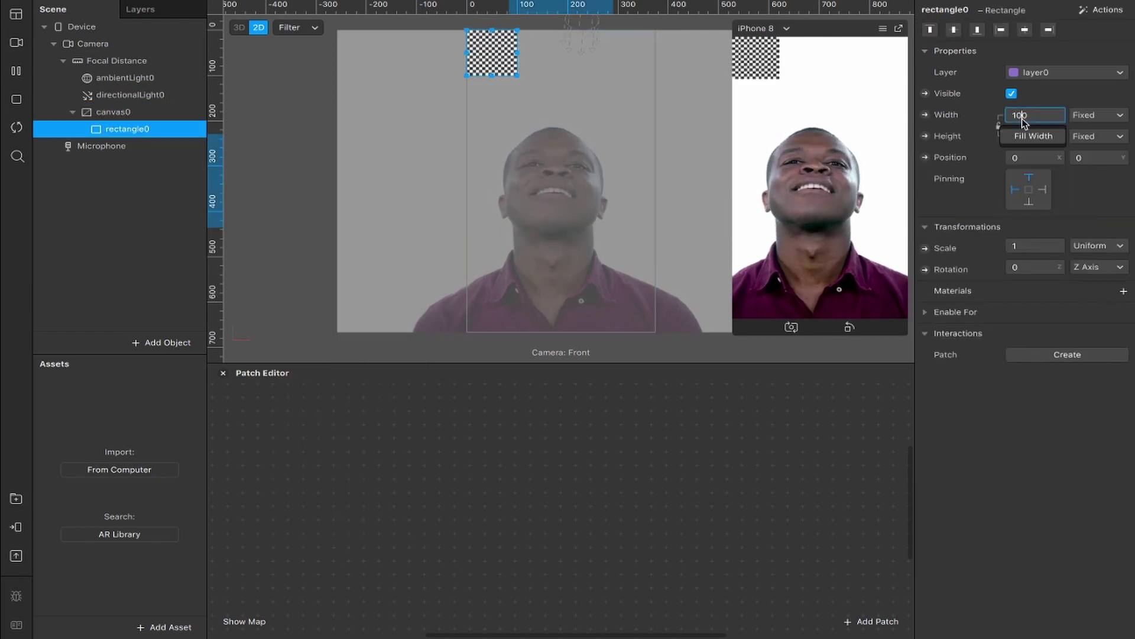
Step: Set the rectangle to Fill width and height with a Flat-shaded material named 'rectangle'
click(1029, 137)
click(1019, 153)
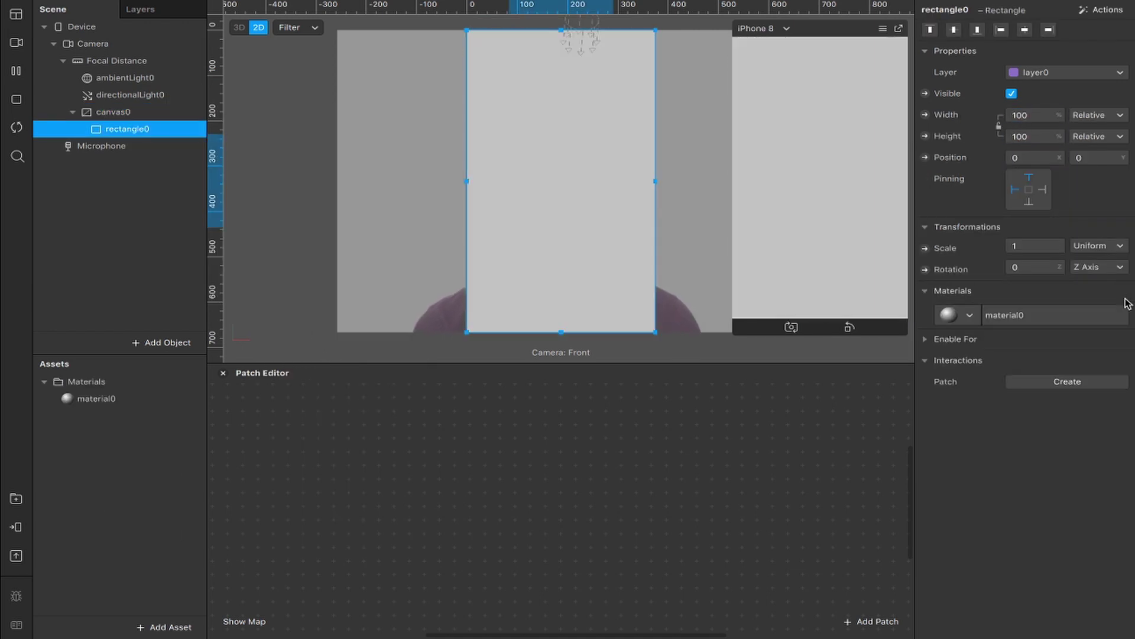
double_click(104, 398)
text(rectangl)
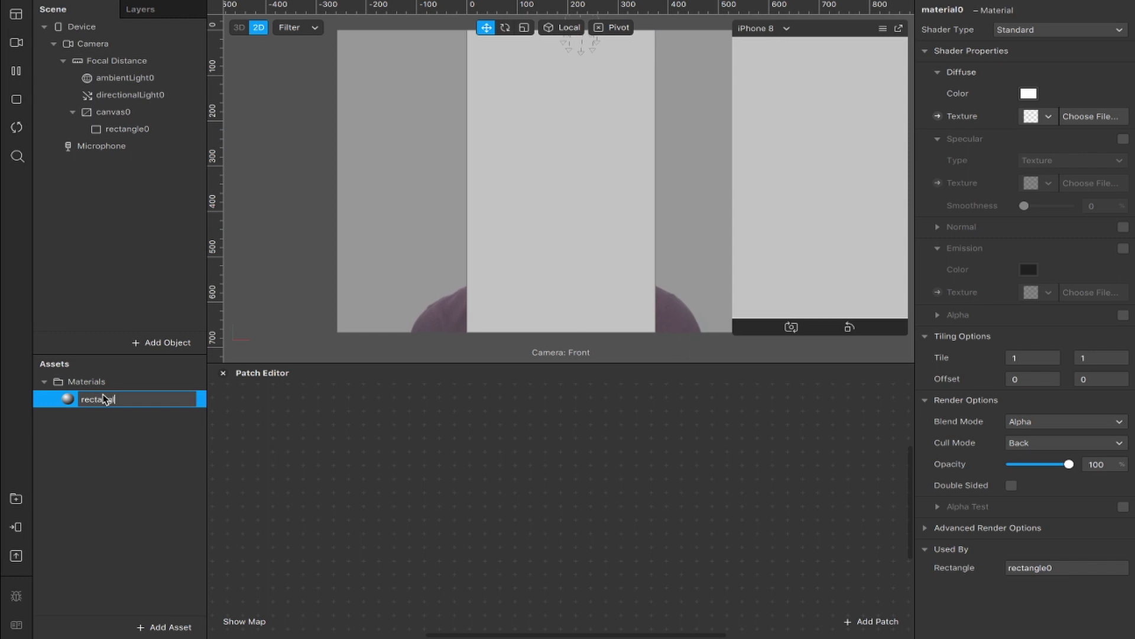
text(e)
key(Return)
click(1023, 31)
click(1027, 33)
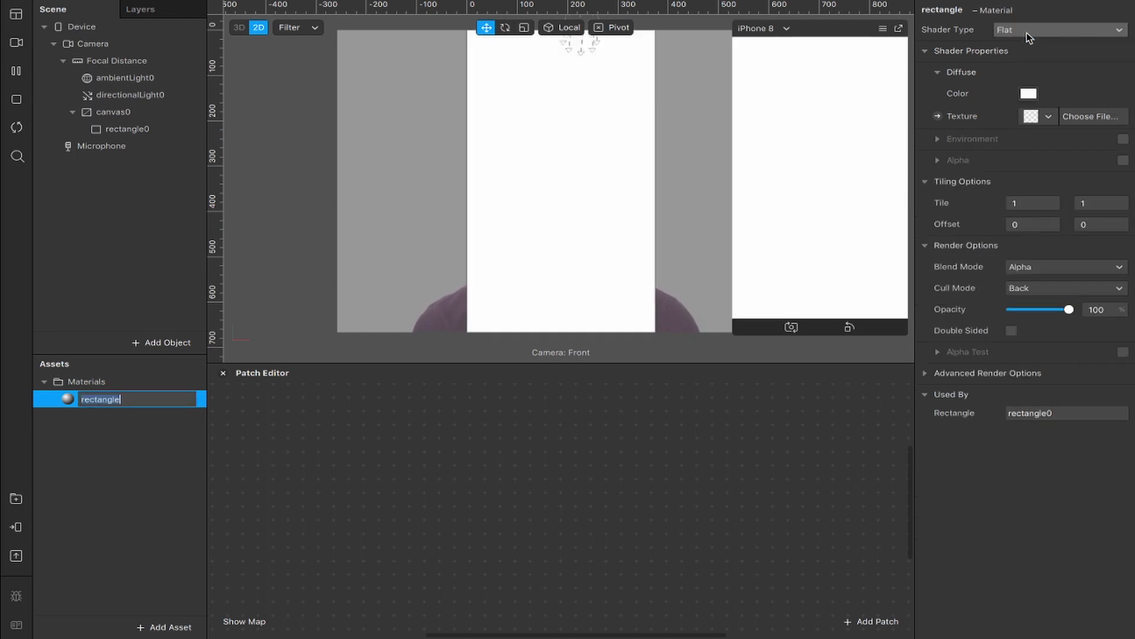
Step: Add faceTracker0 to the scene and drag it into the Patch Editor
click(164, 342)
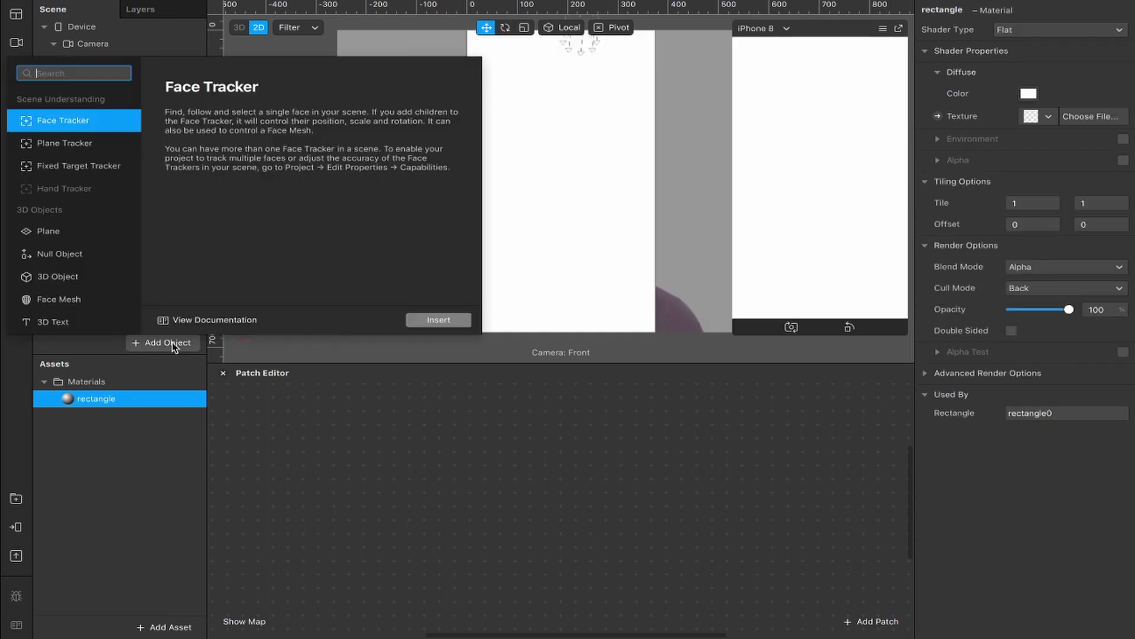
double_click(75, 124)
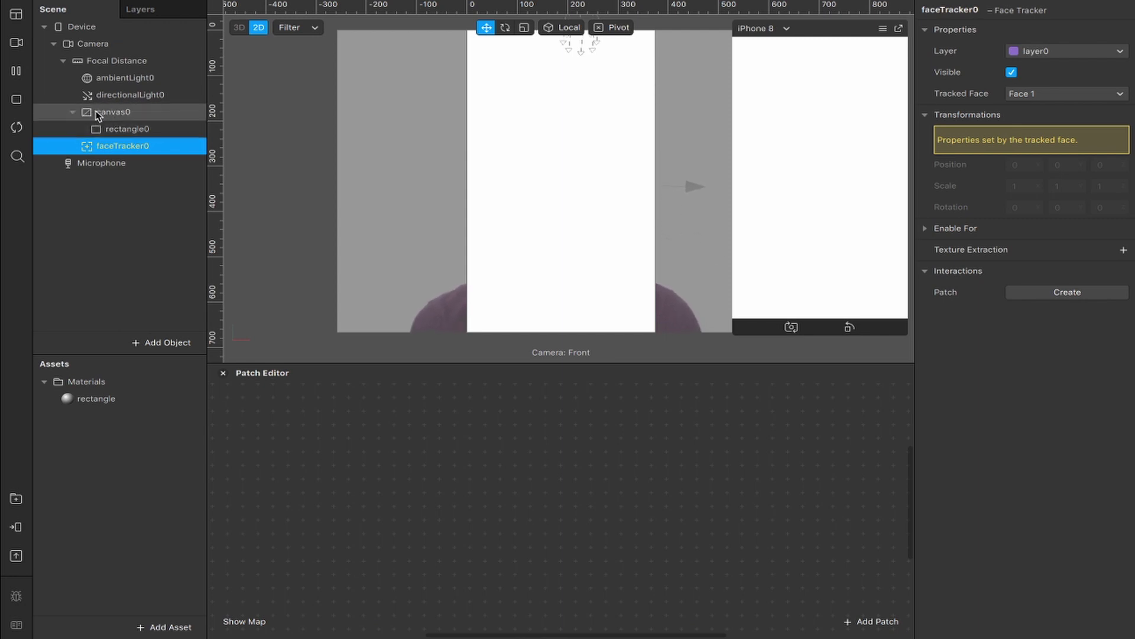
drag(91, 153, 380, 475)
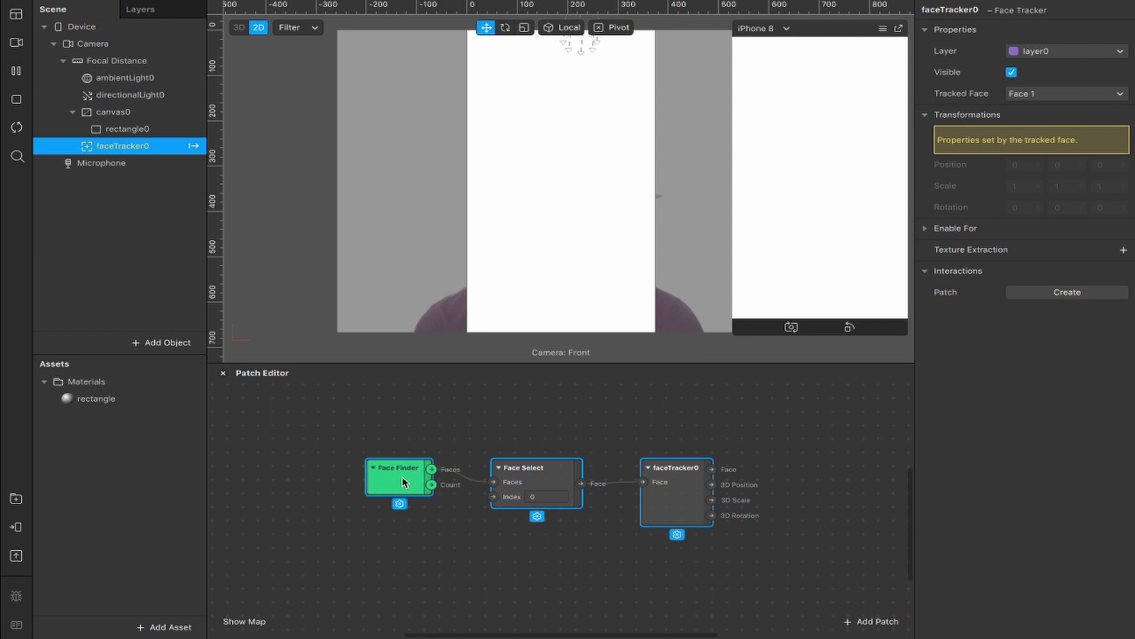
Step: Attach a Mouth Open patch to faceTracker0's Face output
scroll(403, 481, right, 5)
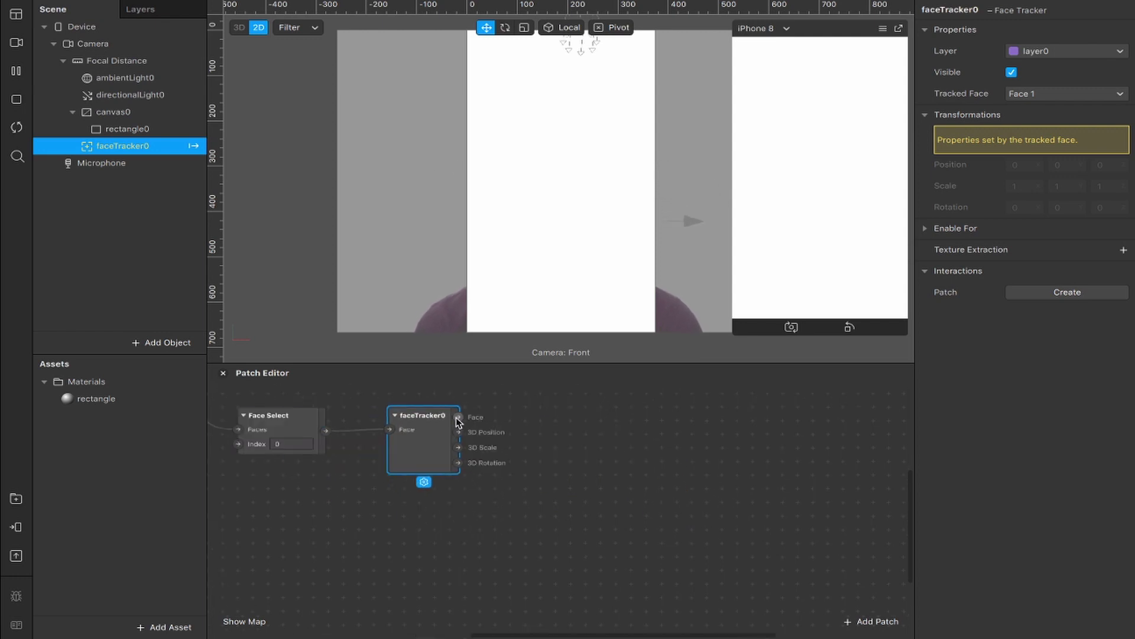
drag(456, 417, 501, 419)
text(m)
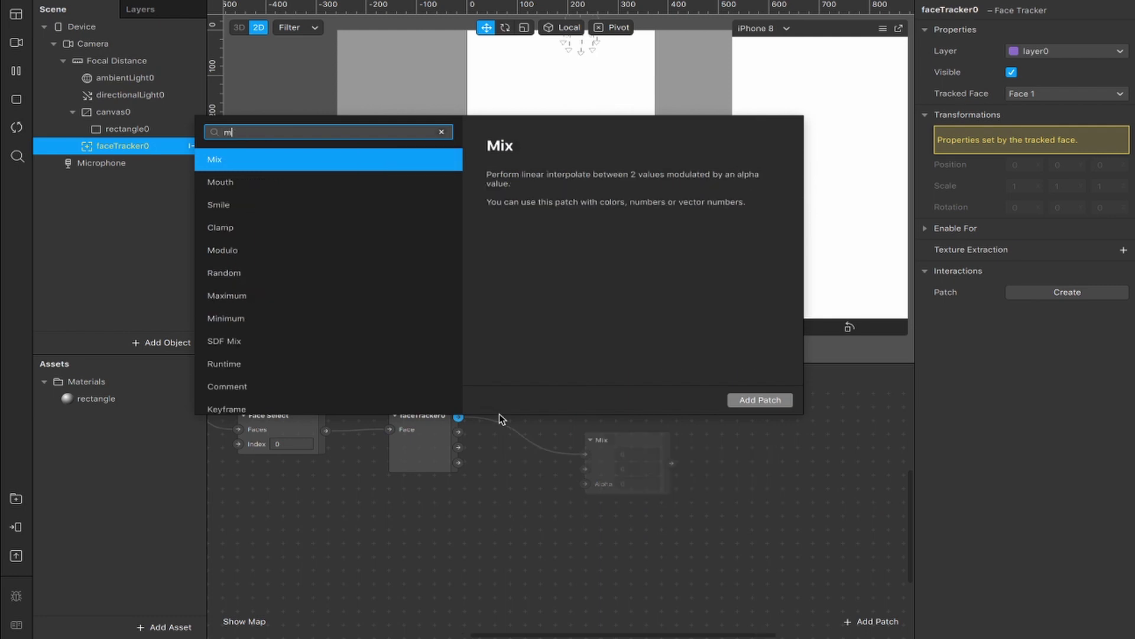
text(outh)
key(Down)
key(Return)
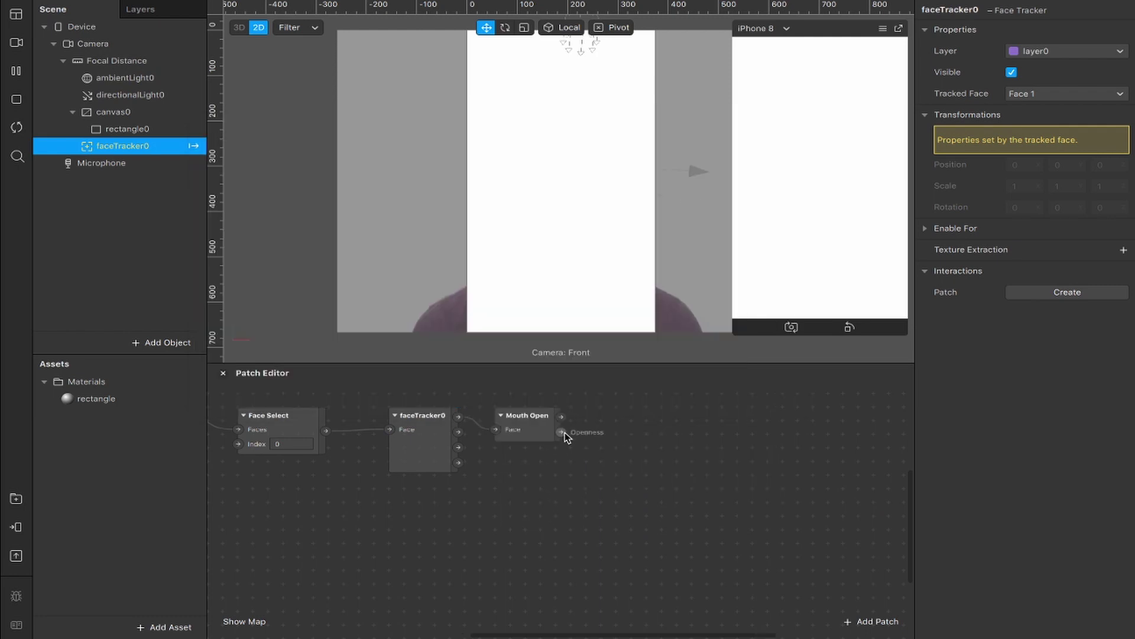
Step: Wire an Add patch set to Vector 2 after Mouth Open
drag(616, 427, 612, 424)
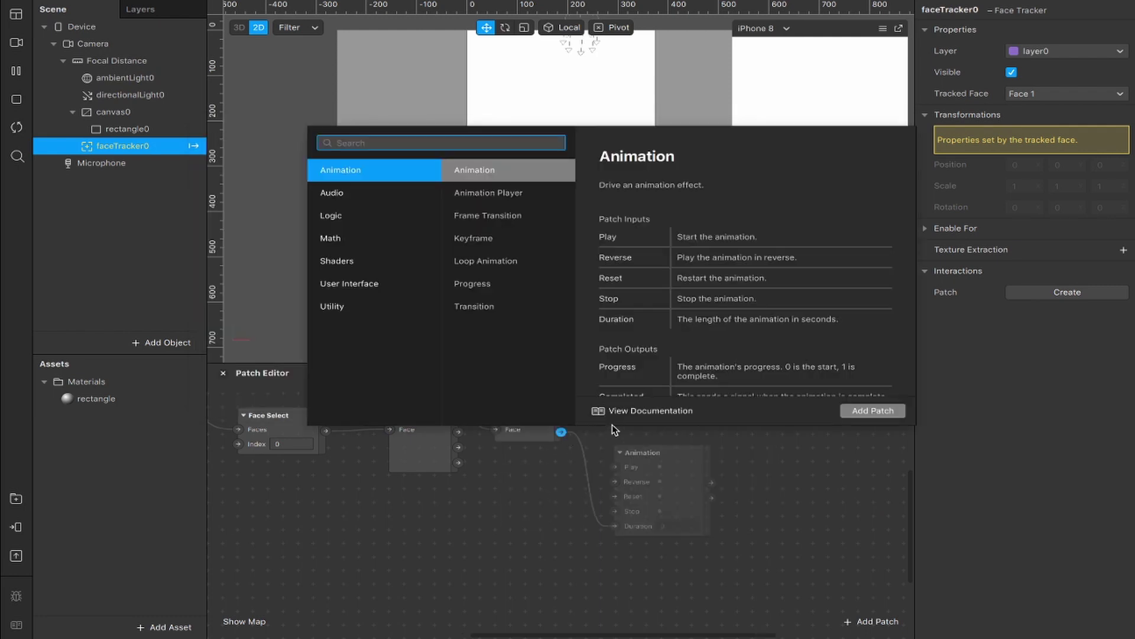
text(add)
key(Return)
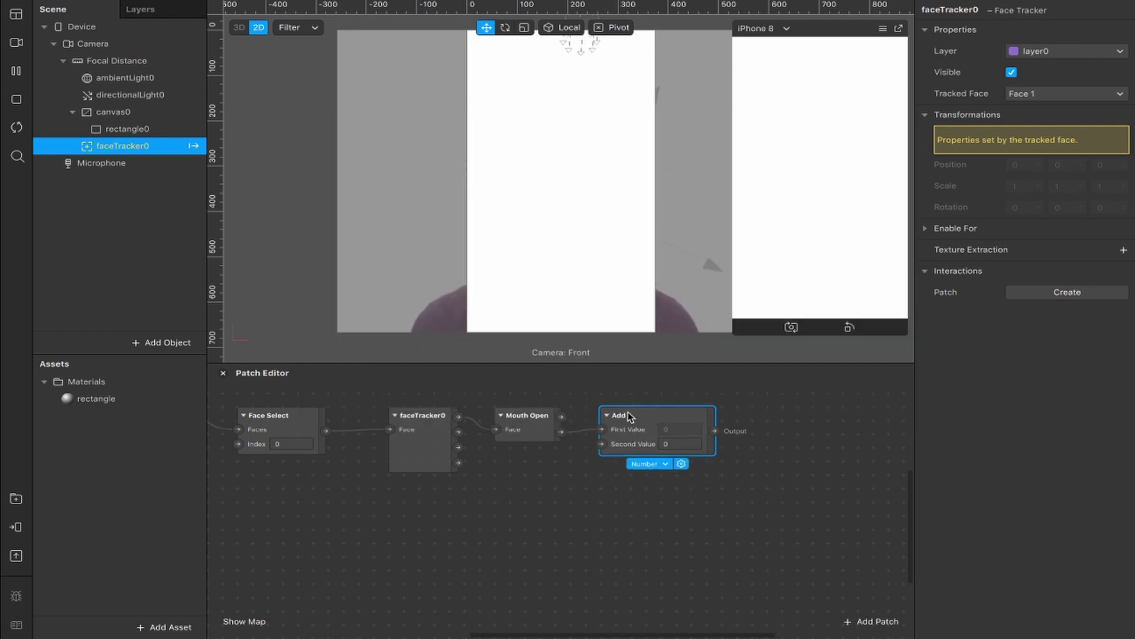
click(650, 466)
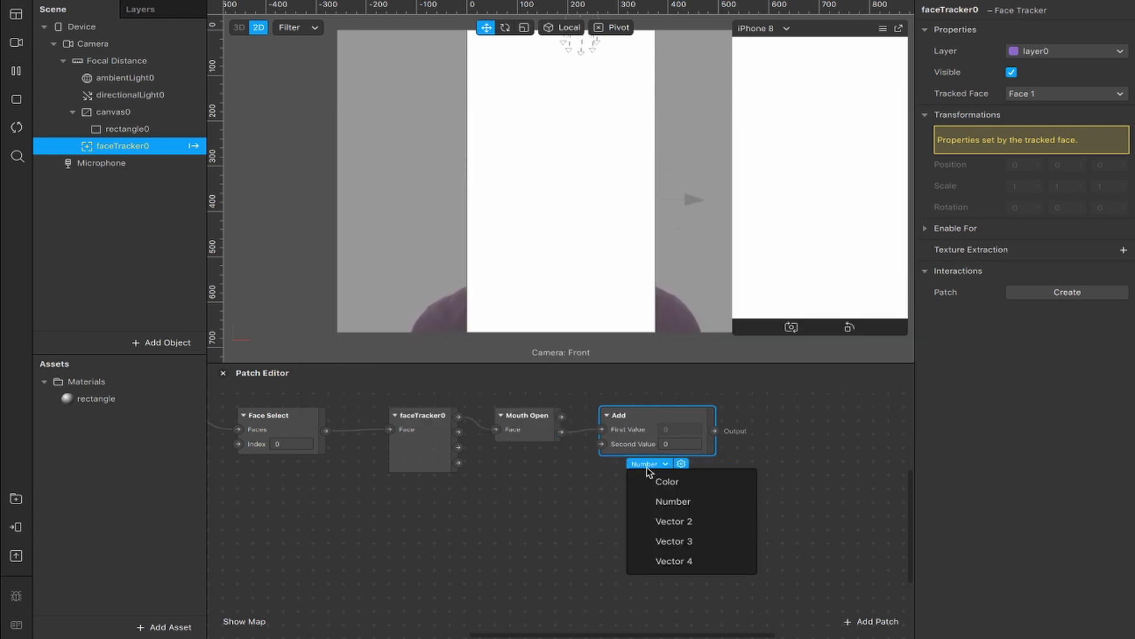
click(662, 517)
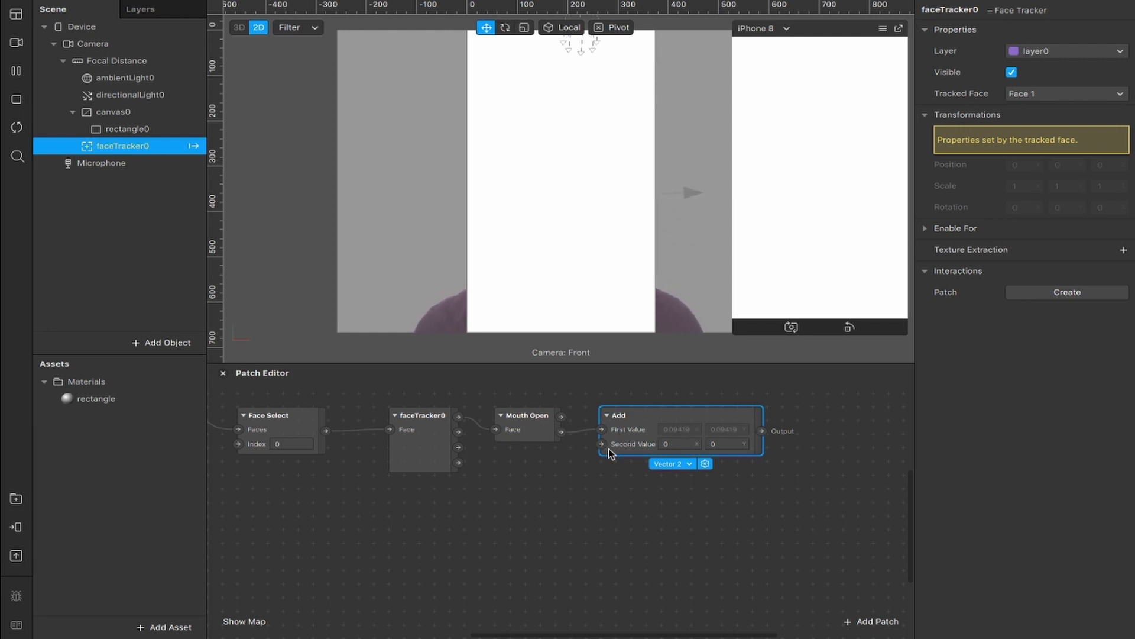
Step: Connect a 2D Transform Pack to the Add patch's output
drag(762, 430, 794, 427)
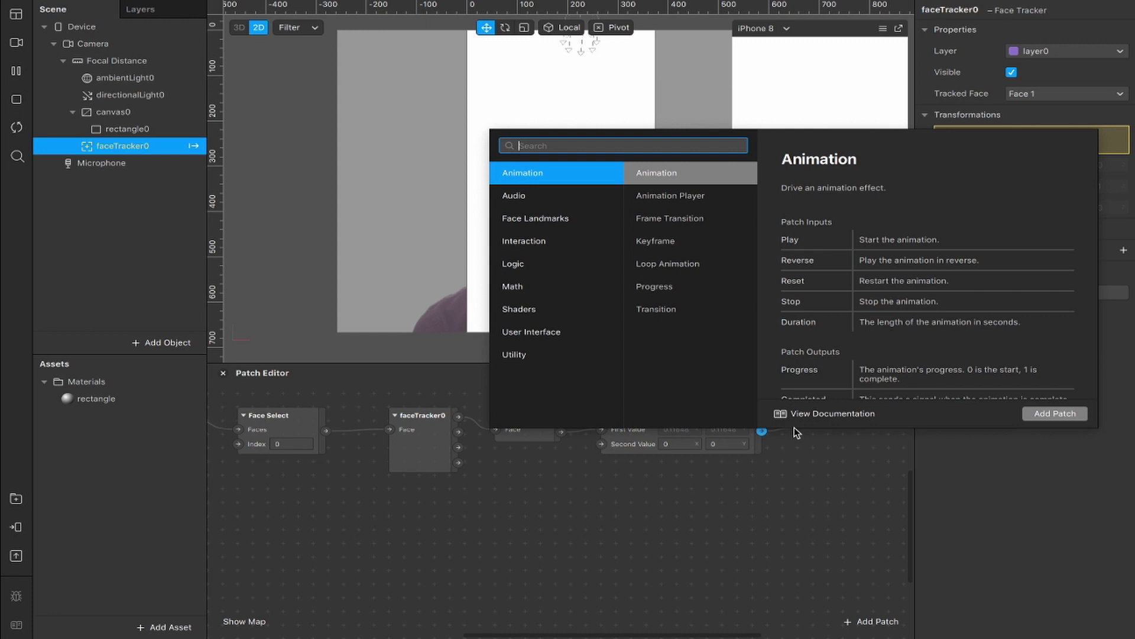
text(2d)
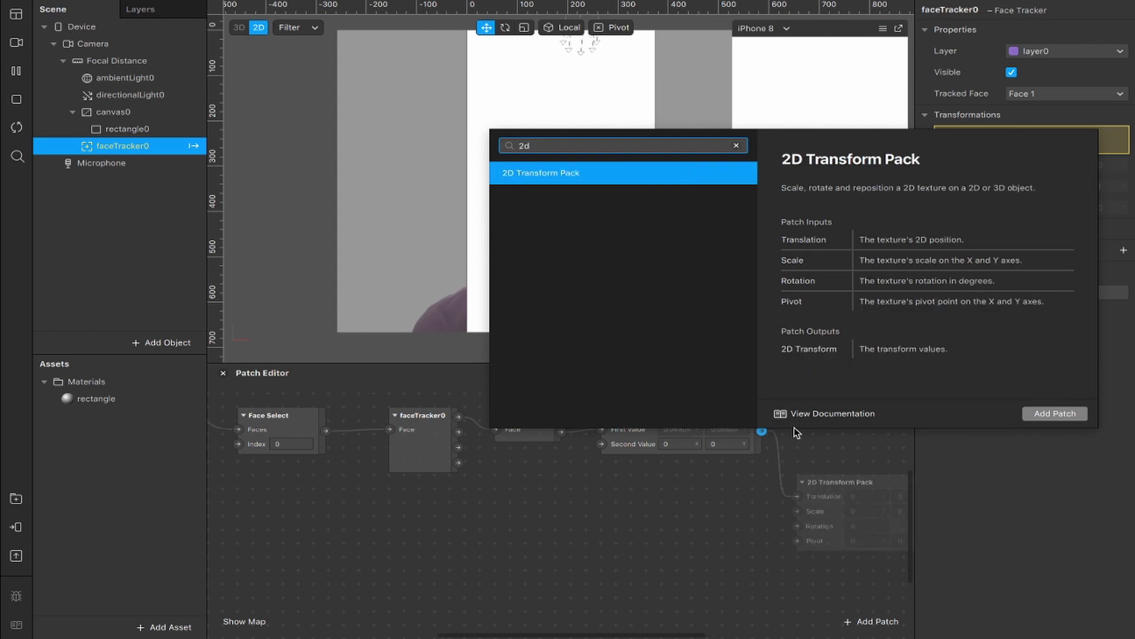
key(Return)
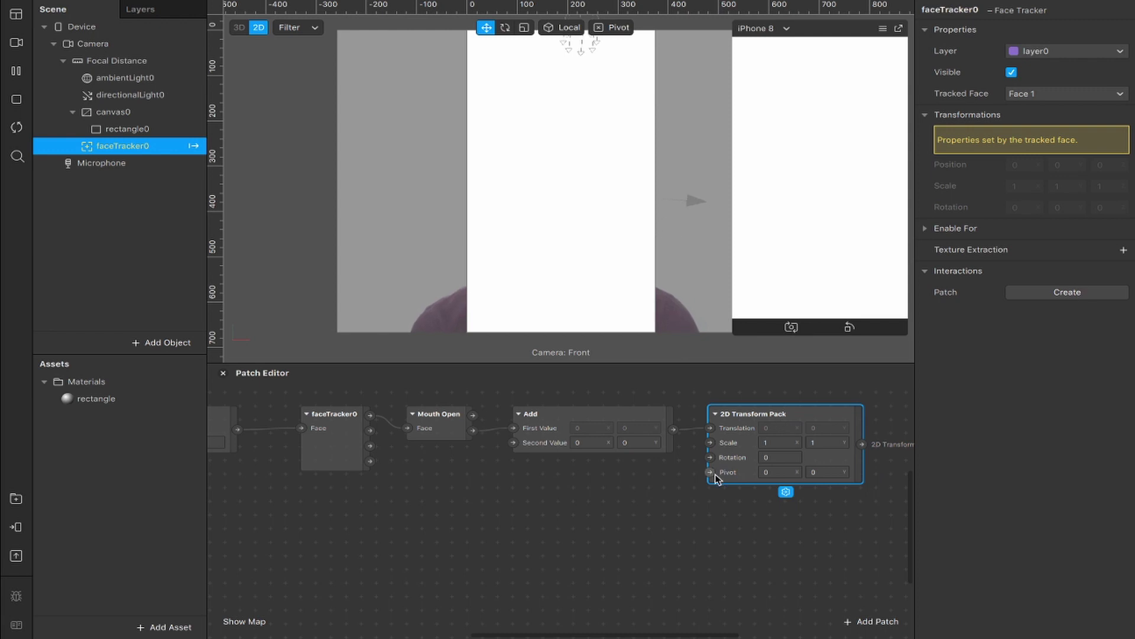
Step: Move the Add output wire from the pack's Translation input to Scale
mouse_move(711, 431)
mouse_down()
mouse_move(687, 409)
mouse_move(702, 413)
mouse_move(690, 437)
mouse_move(710, 443)
mouse_up()
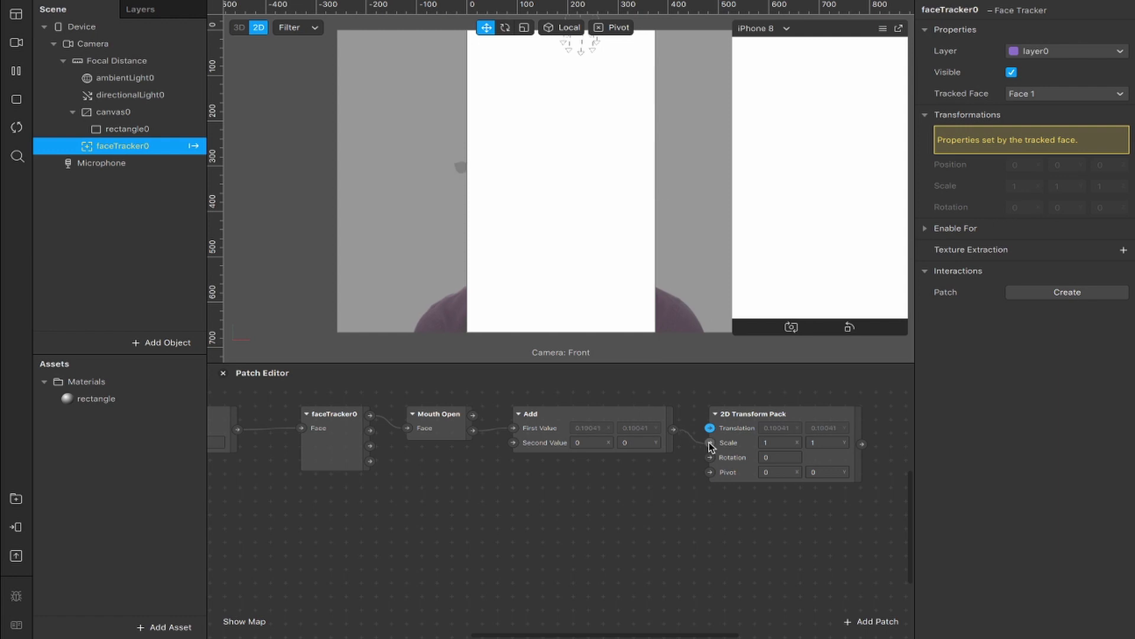
click(661, 421)
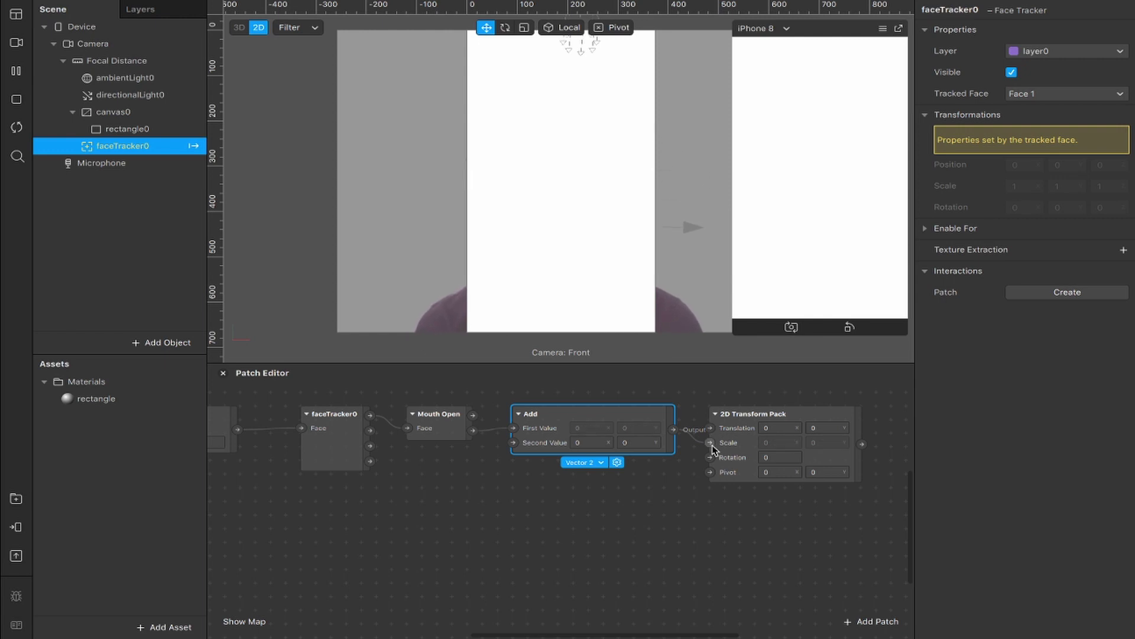
scroll(713, 451, right, 6)
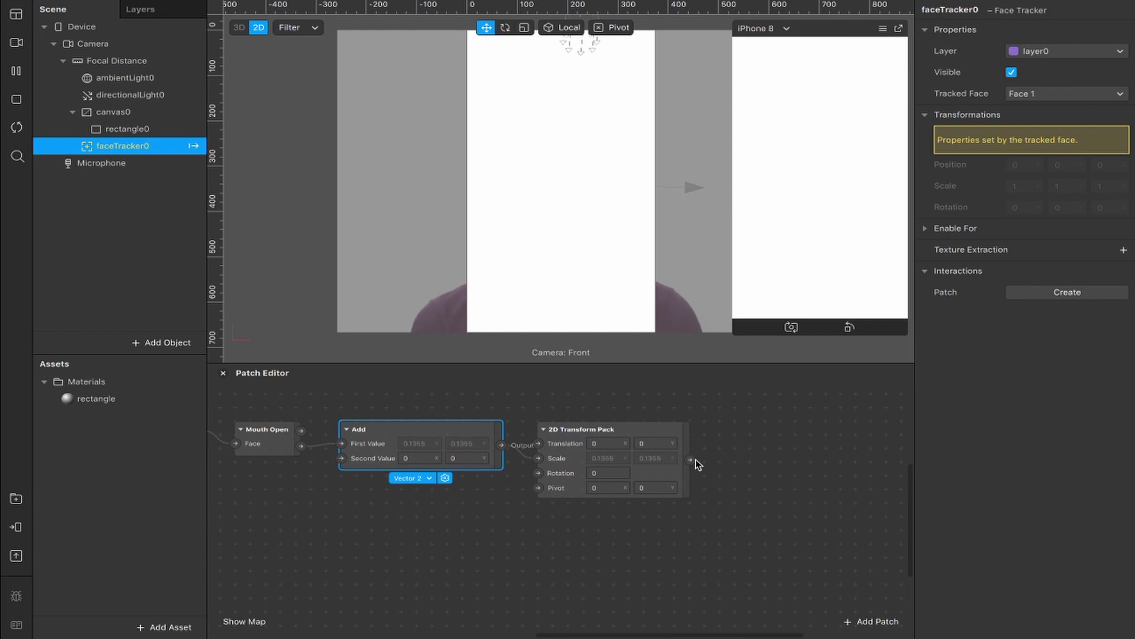
Step: Add a Texture Transform patch fed from the 2D Transform Pack output
drag(693, 459, 738, 435)
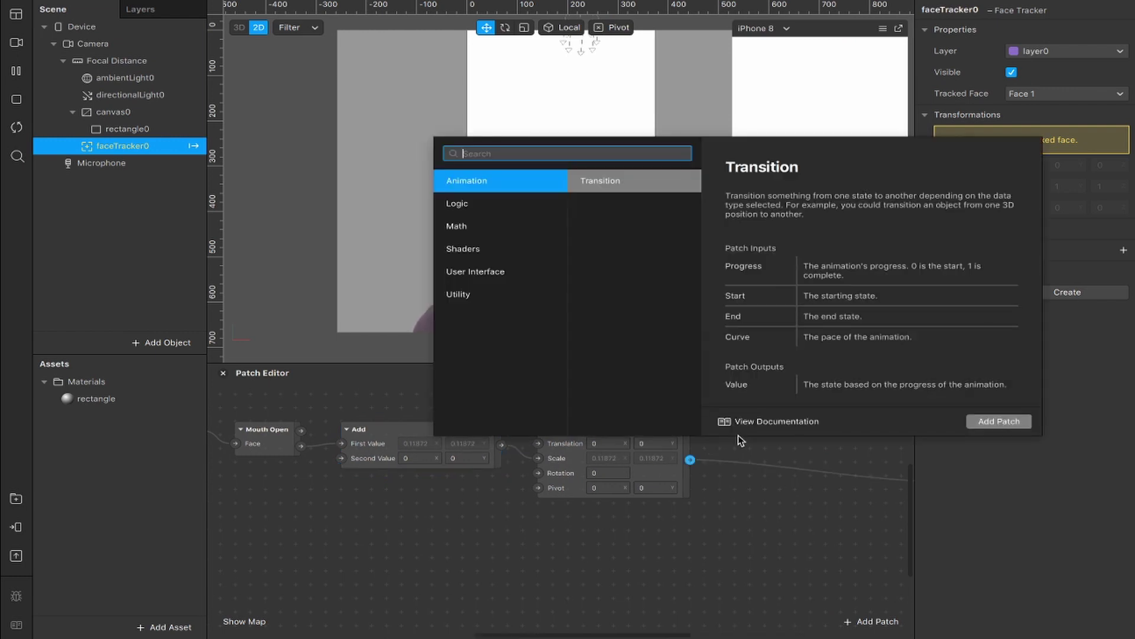
text(tex)
key(Down)
key(Down)
key(Down)
key(Down)
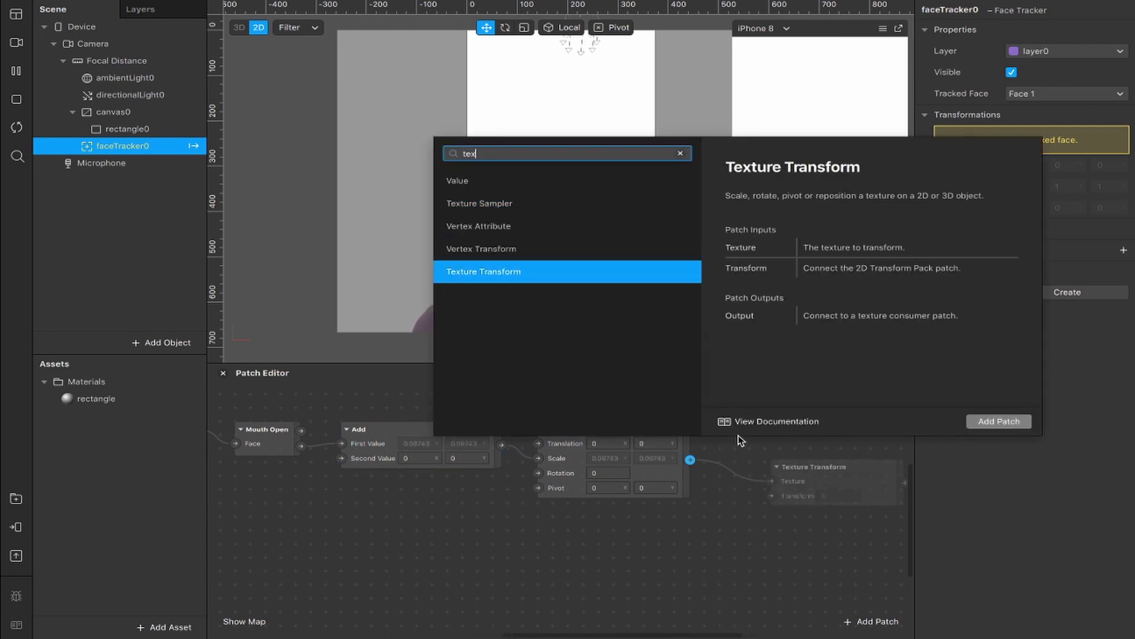
key(Return)
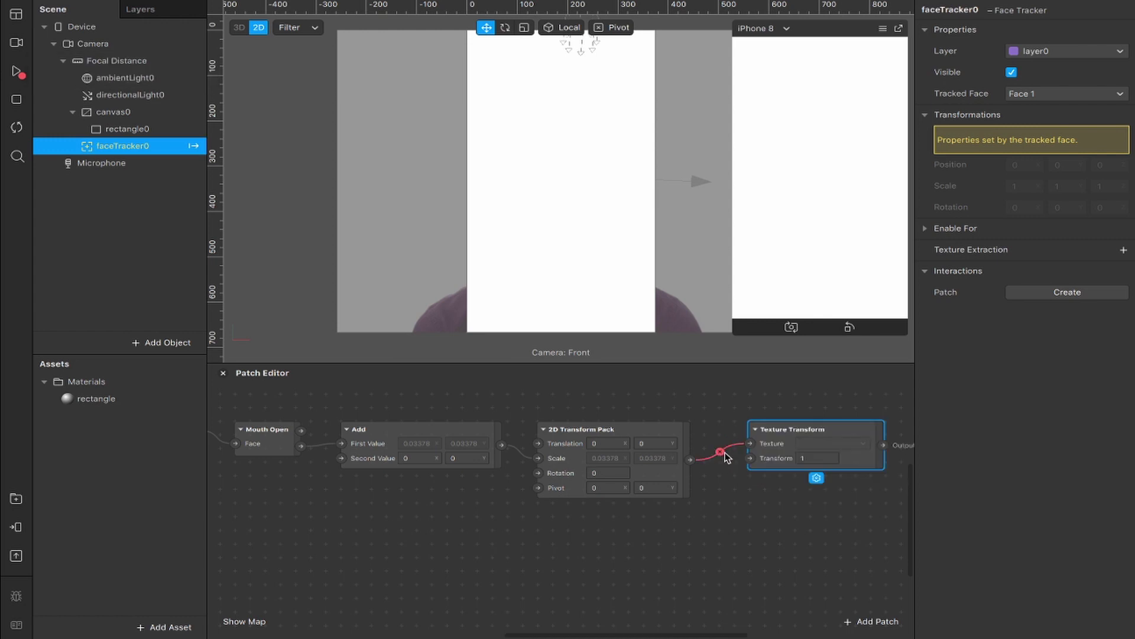
click(694, 463)
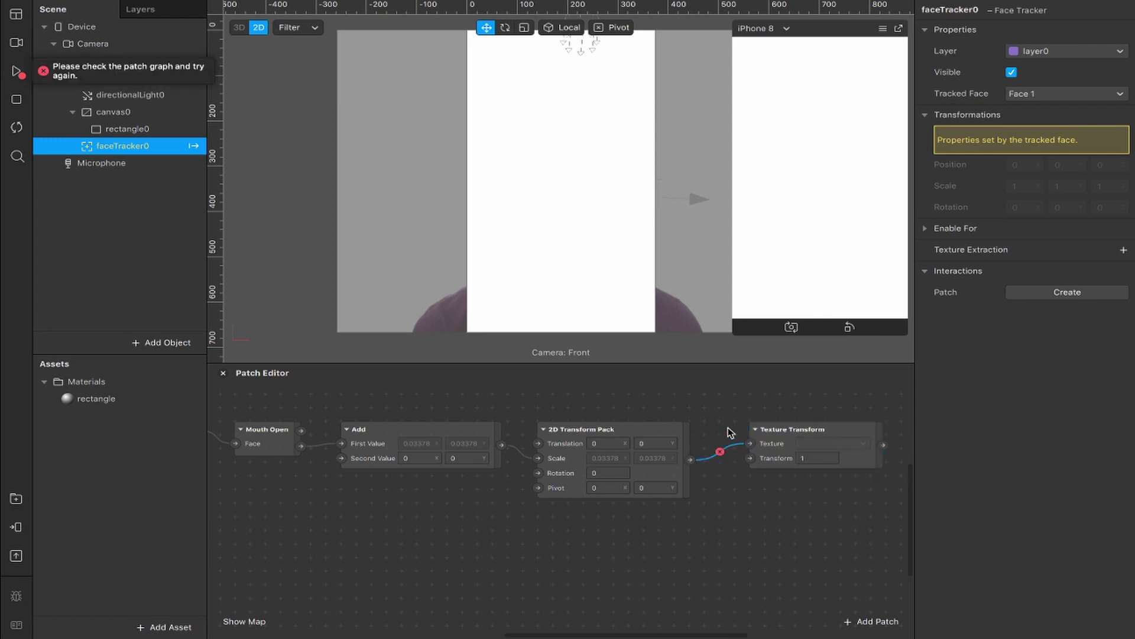
mouse_move(750, 447)
mouse_down()
mouse_move(735, 427)
mouse_move(749, 459)
mouse_up()
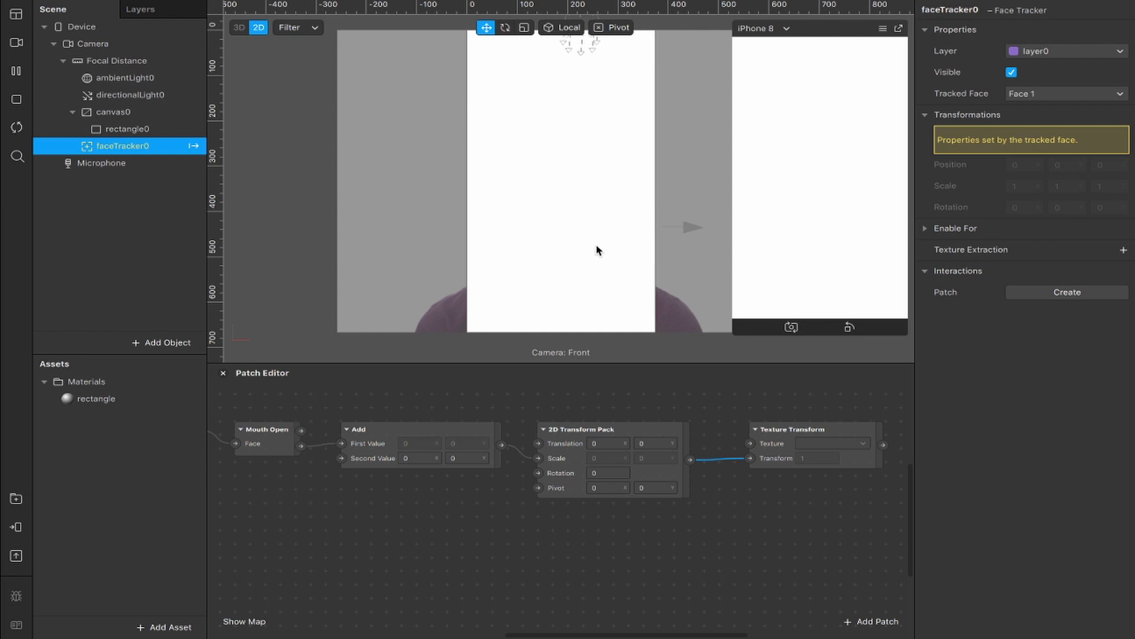
Step: Extract cameraTexture0 from the Camera and feed it into Texture Transform's Texture input
scroll(598, 420, up, 3)
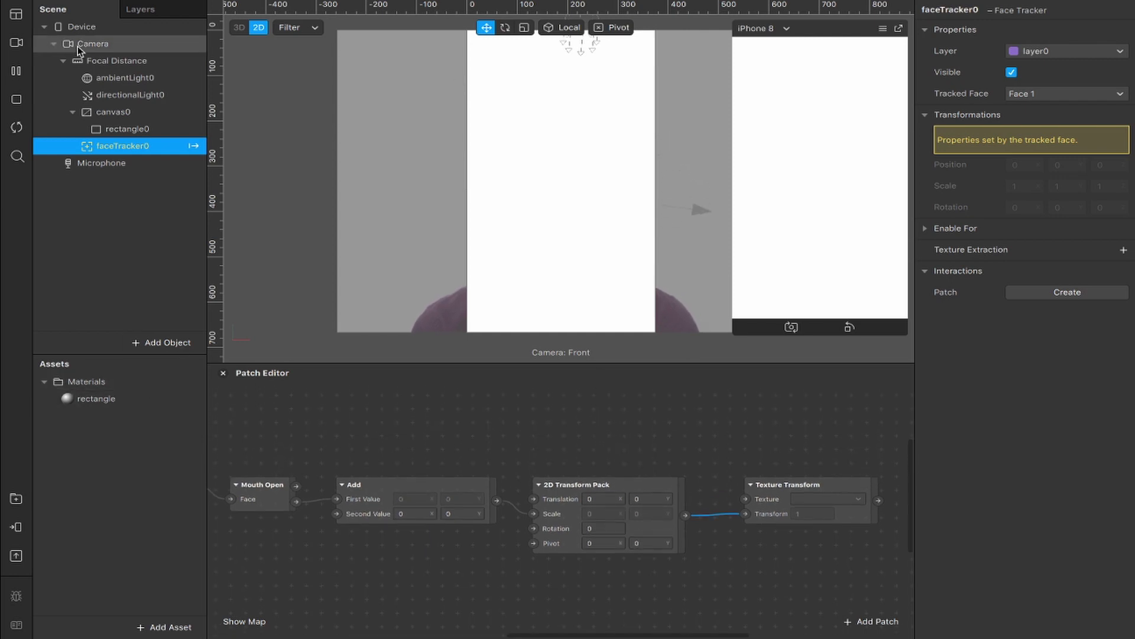
click(131, 45)
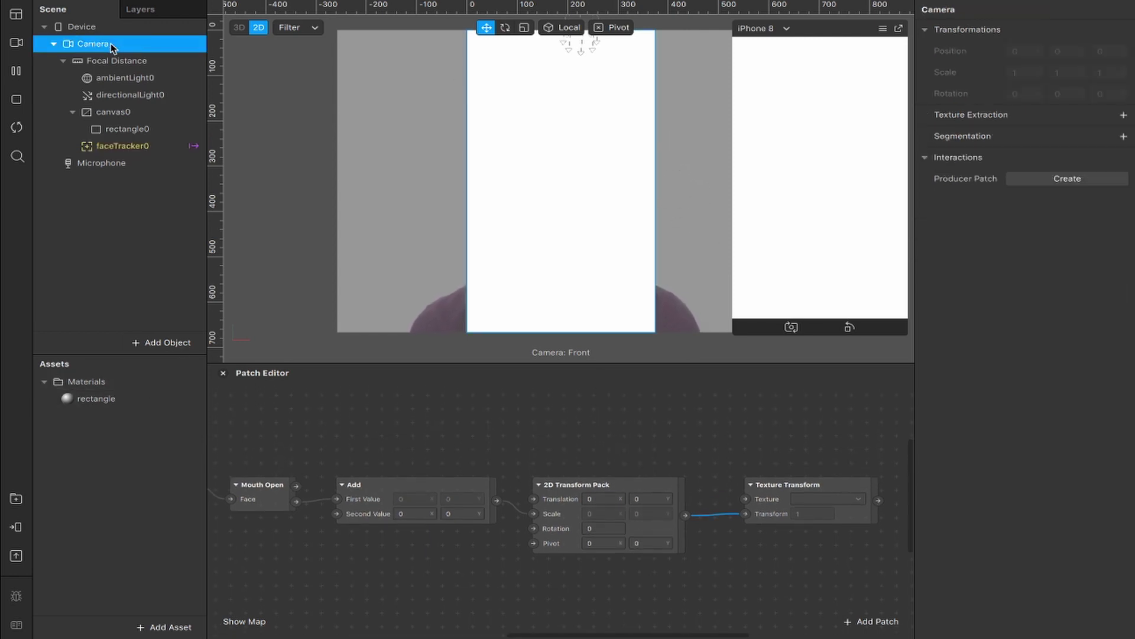
click(1124, 114)
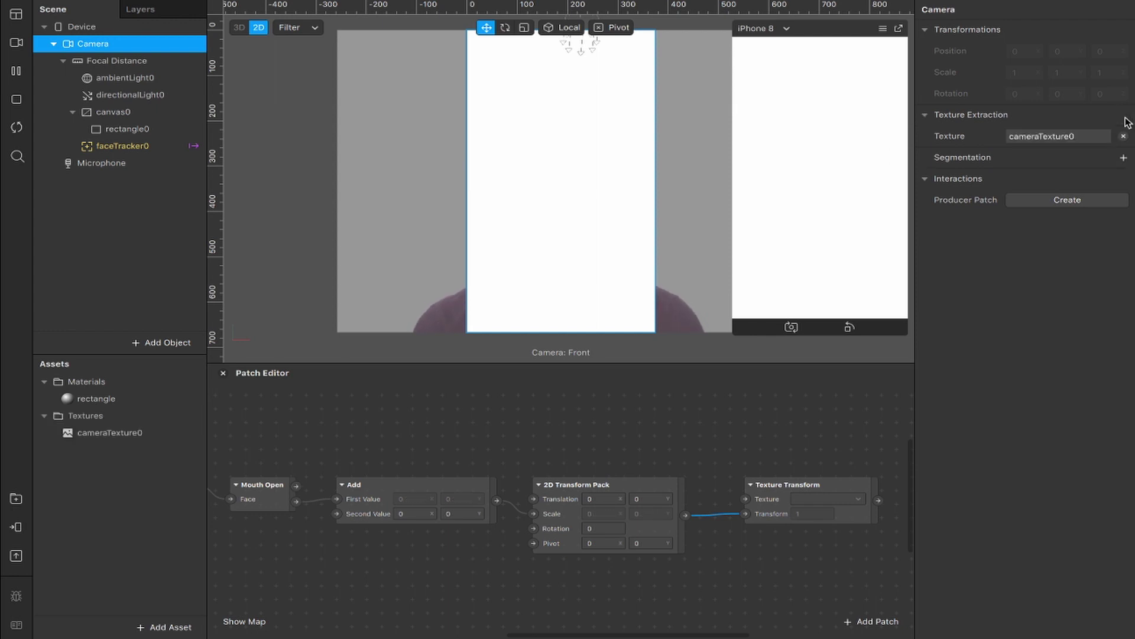
click(124, 433)
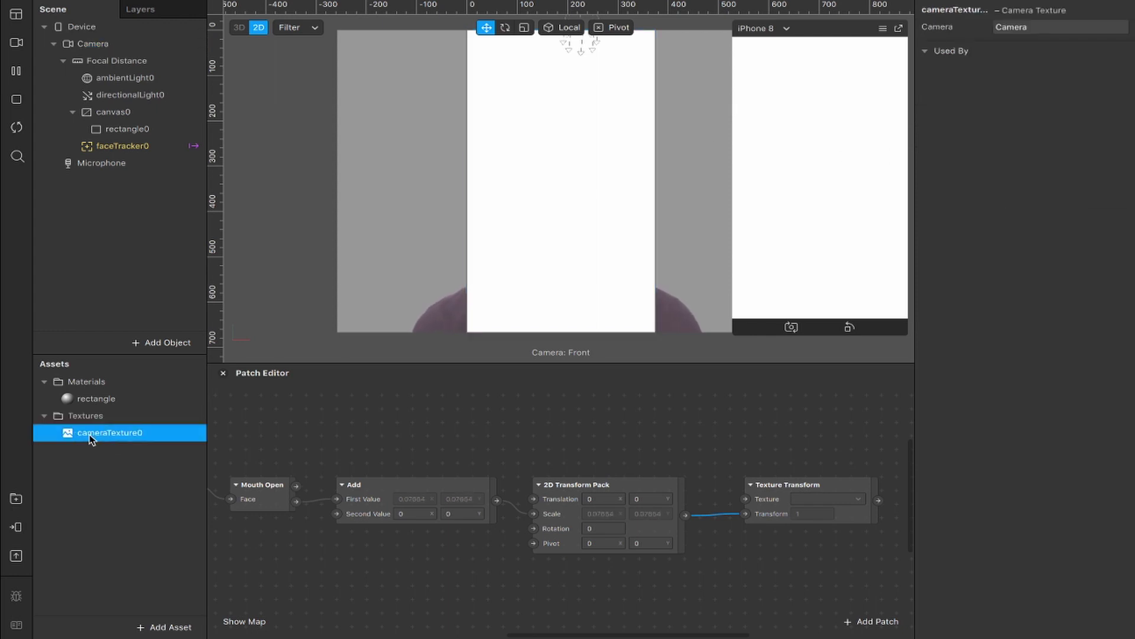
drag(90, 439, 565, 429)
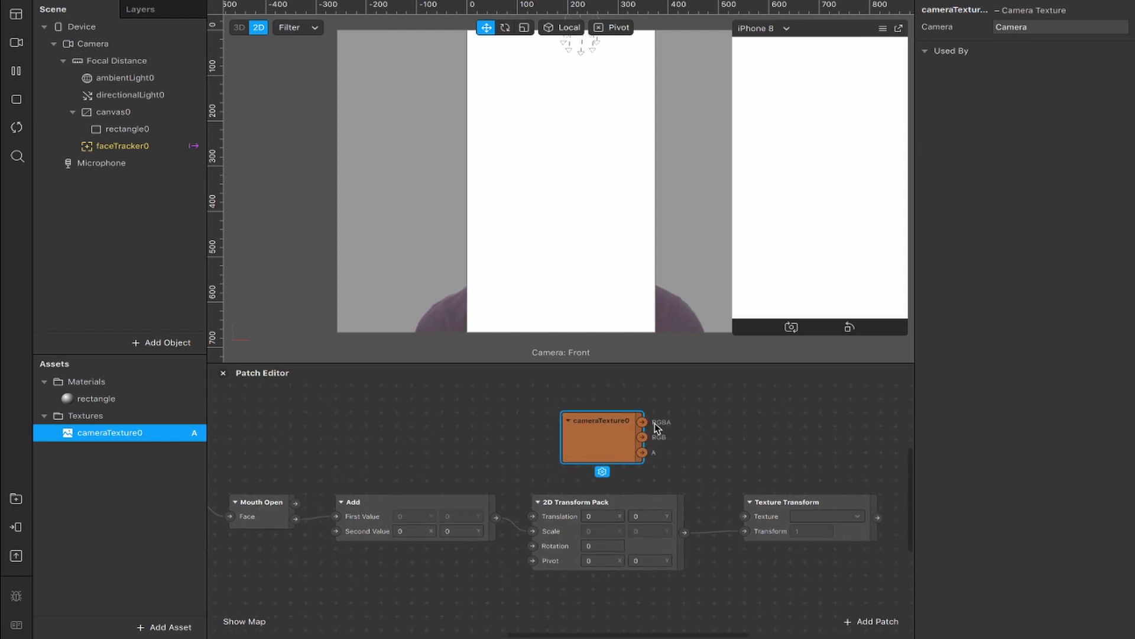
drag(692, 423, 744, 518)
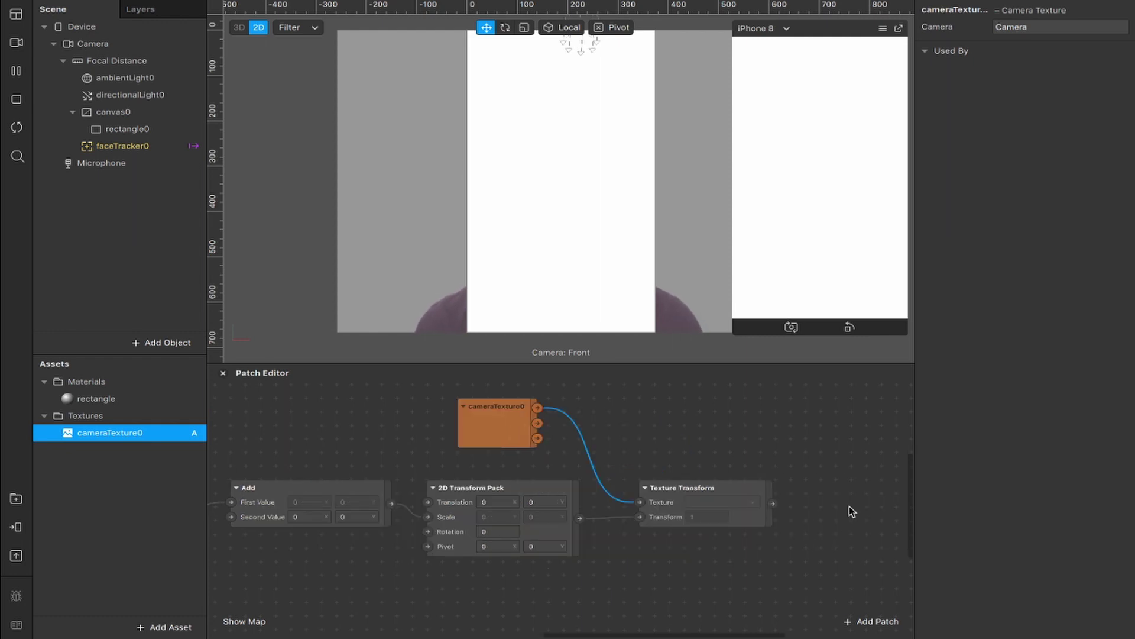
Step: Create the rectangle material's Diffuse Texture patch and connect Texture Transform to it
click(96, 398)
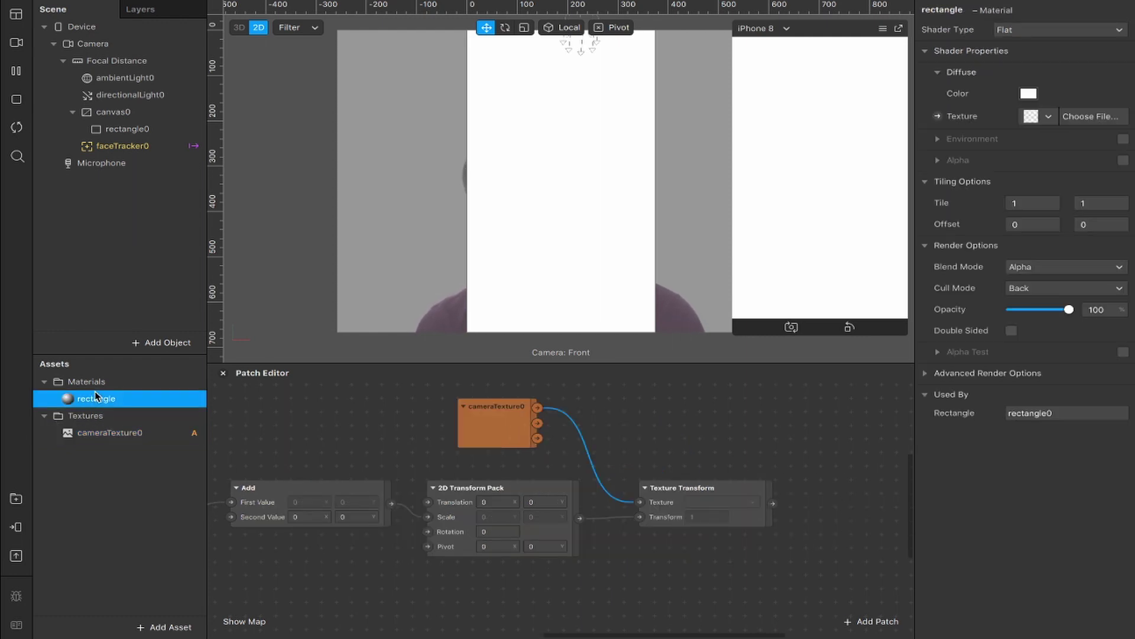
click(938, 117)
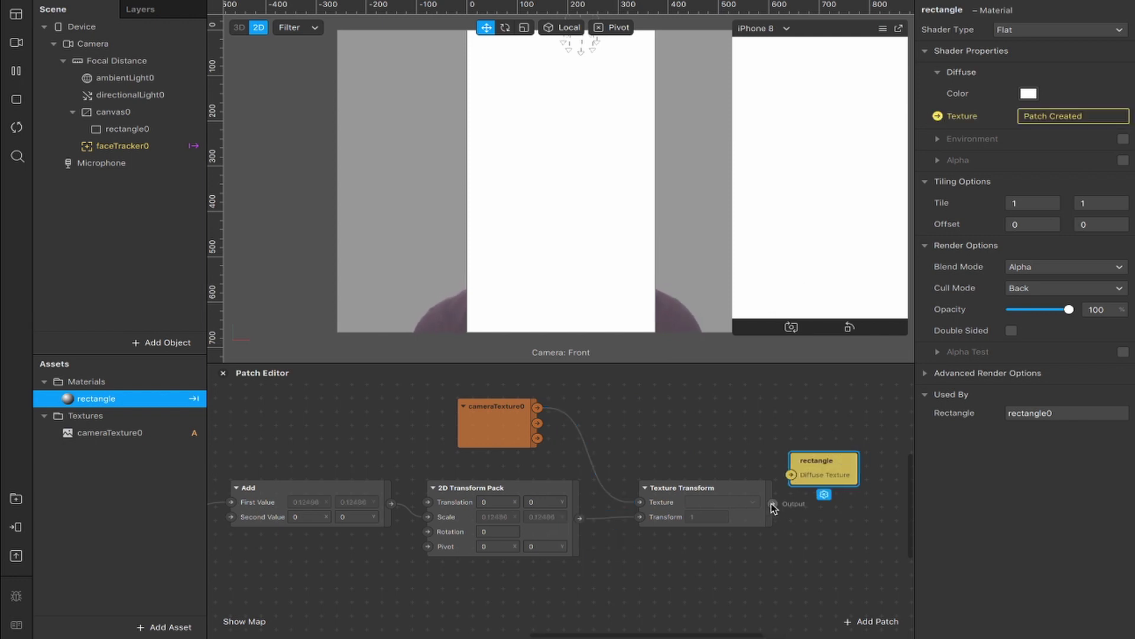
drag(772, 506, 851, 472)
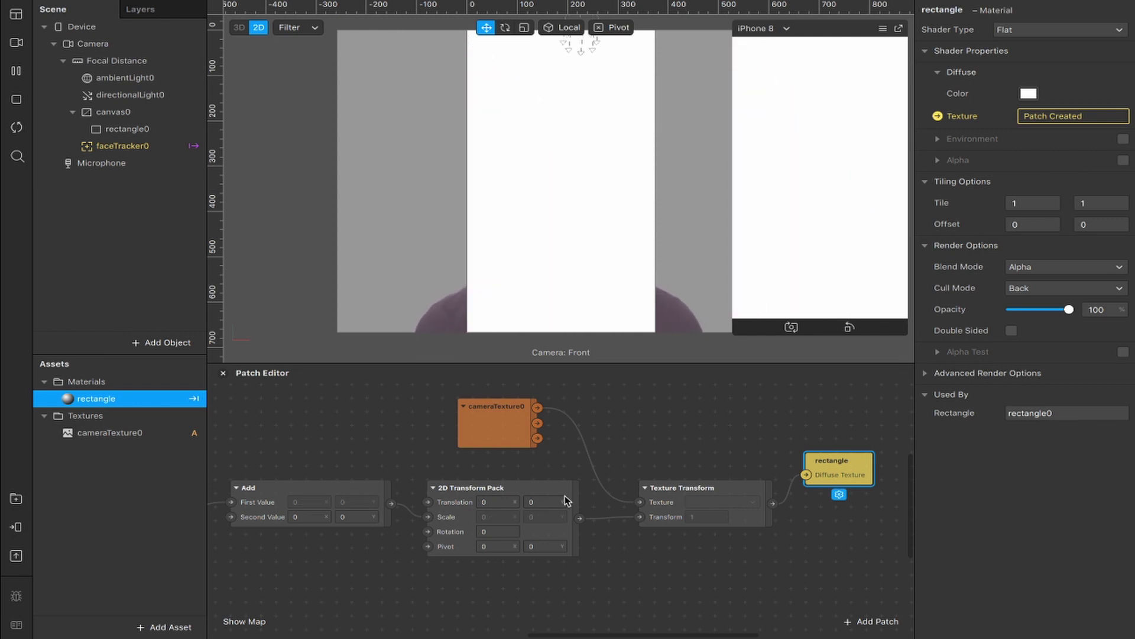
Step: Set the Add patch's Second Value to 1, 1 and preview with FaceTime HD Camera (Built-in)
scroll(432, 502, left, 5)
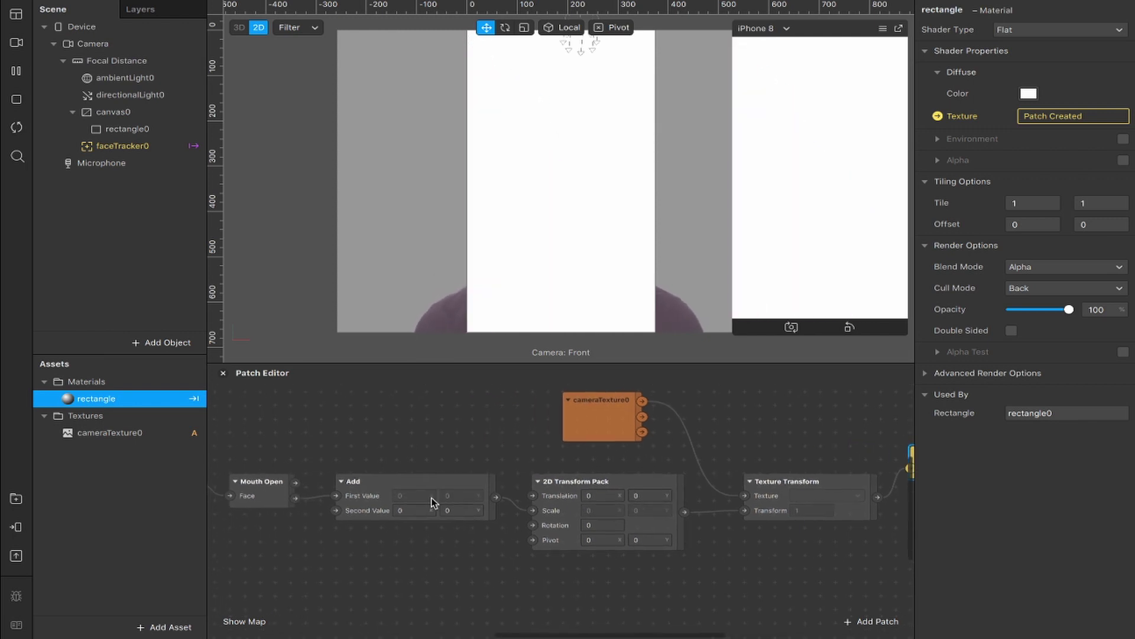
click(367, 512)
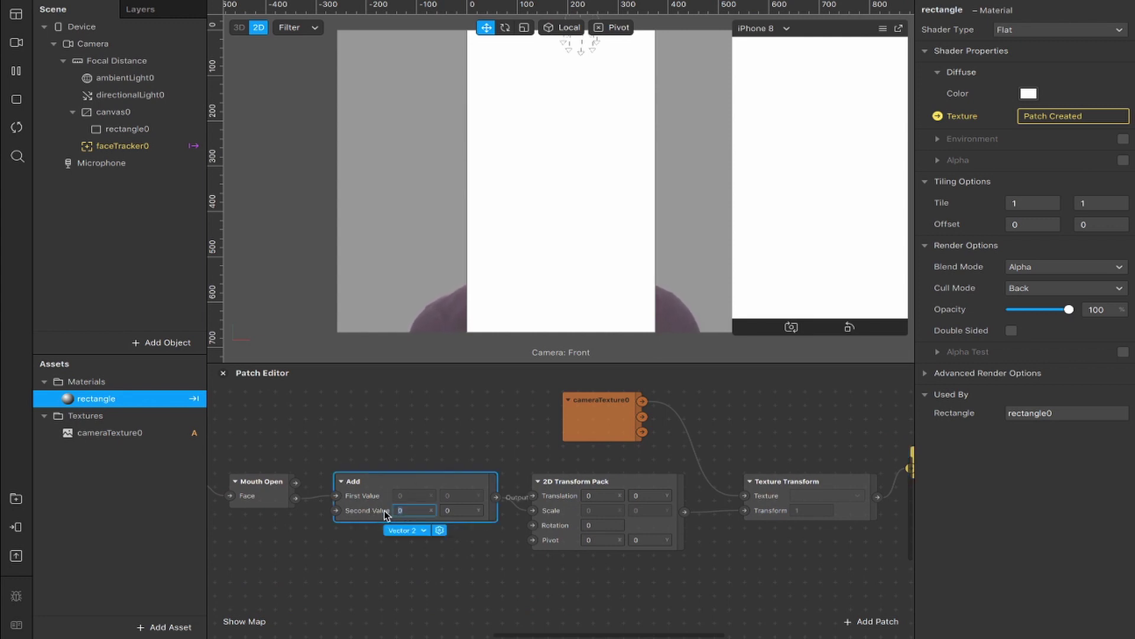
text(1)
key(Tab)
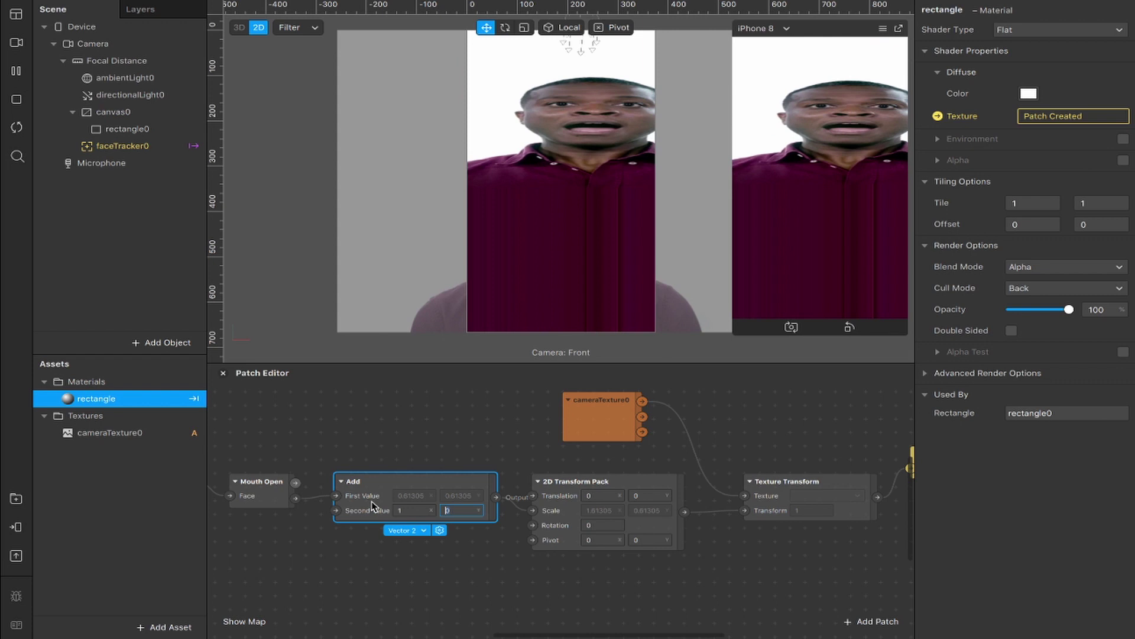
text(1)
key(Return)
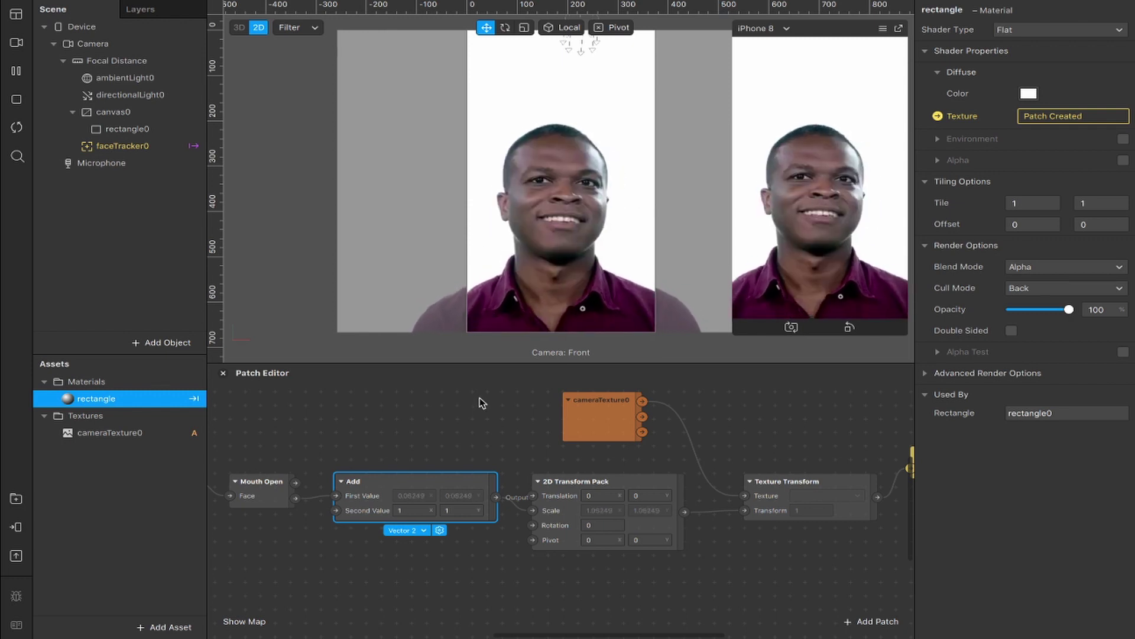
click(16, 43)
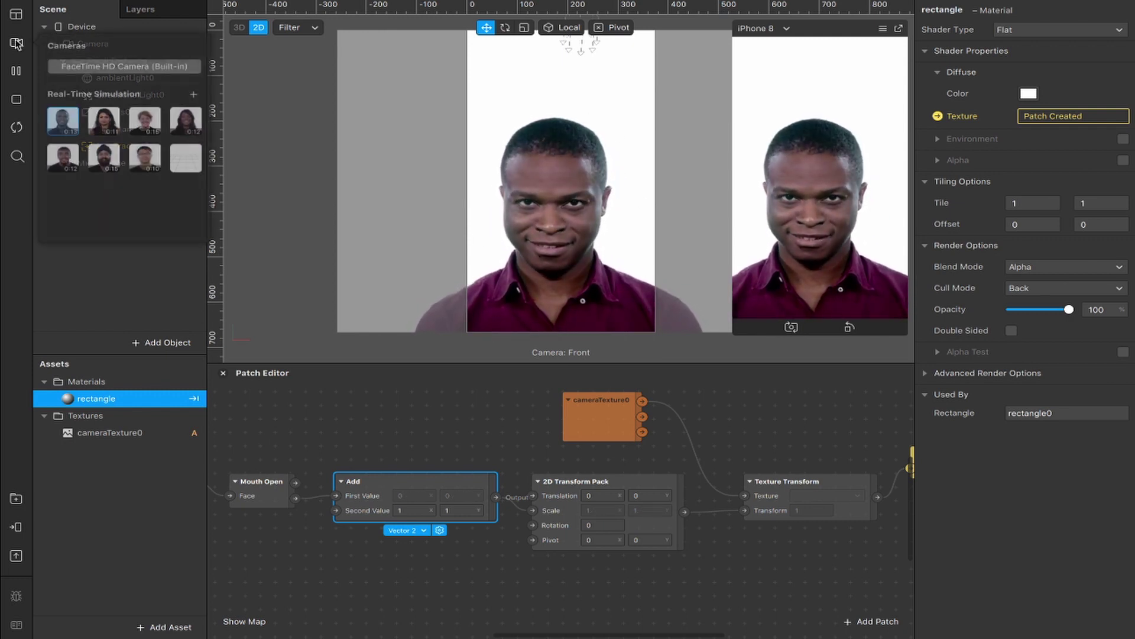
click(86, 70)
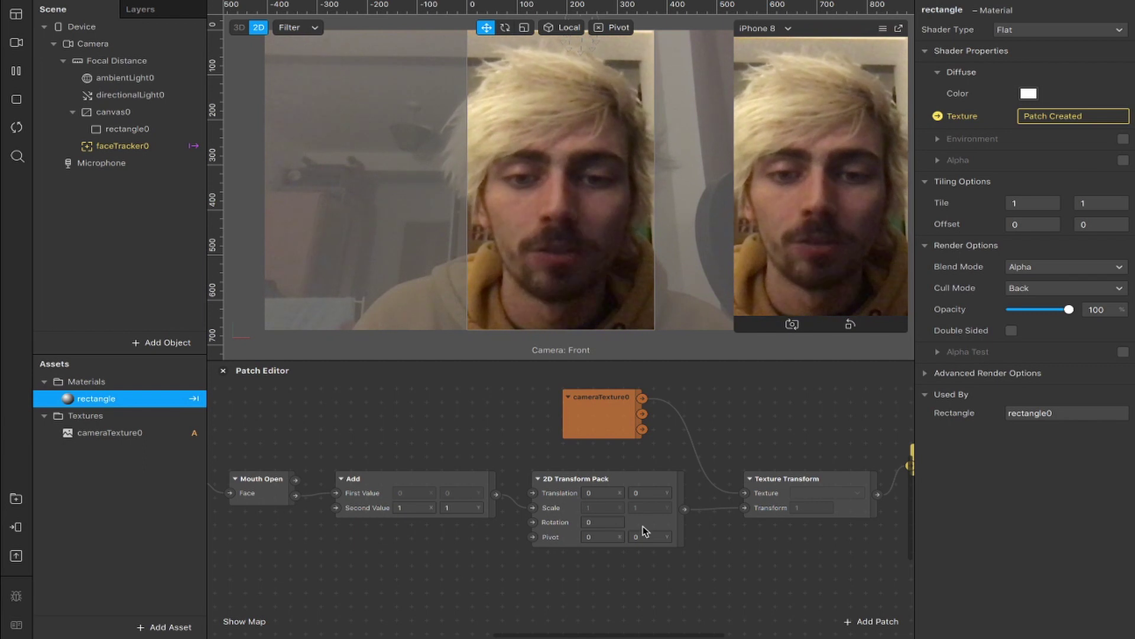
Step: Enter 0.5 for both Pivot x and y on the 2D Transform Pack
click(602, 535)
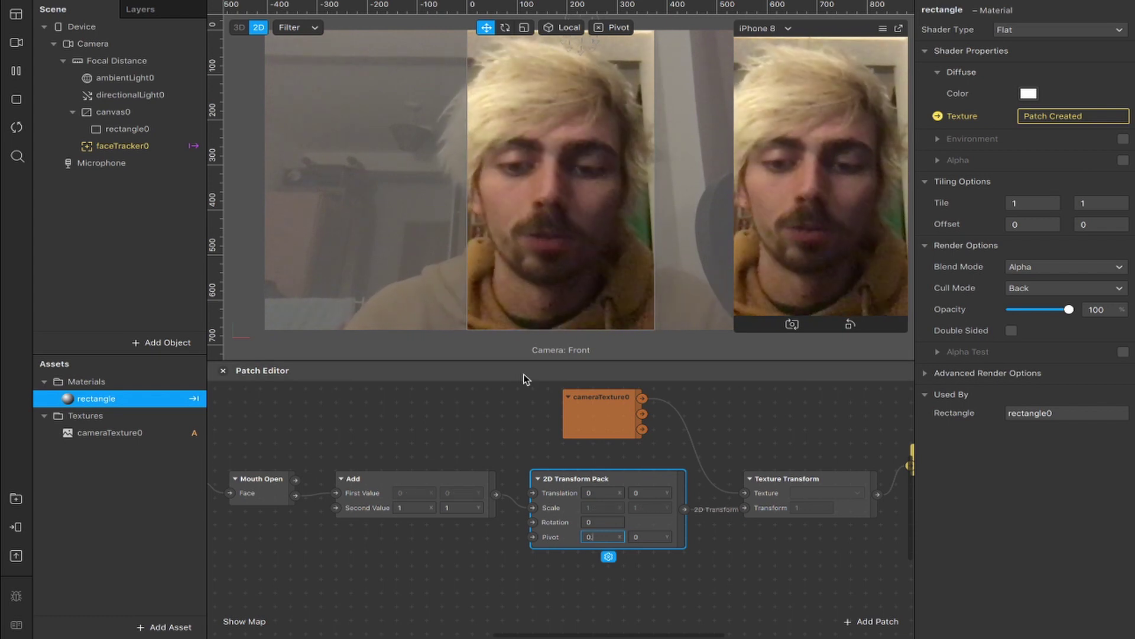
text(5)
key(Return)
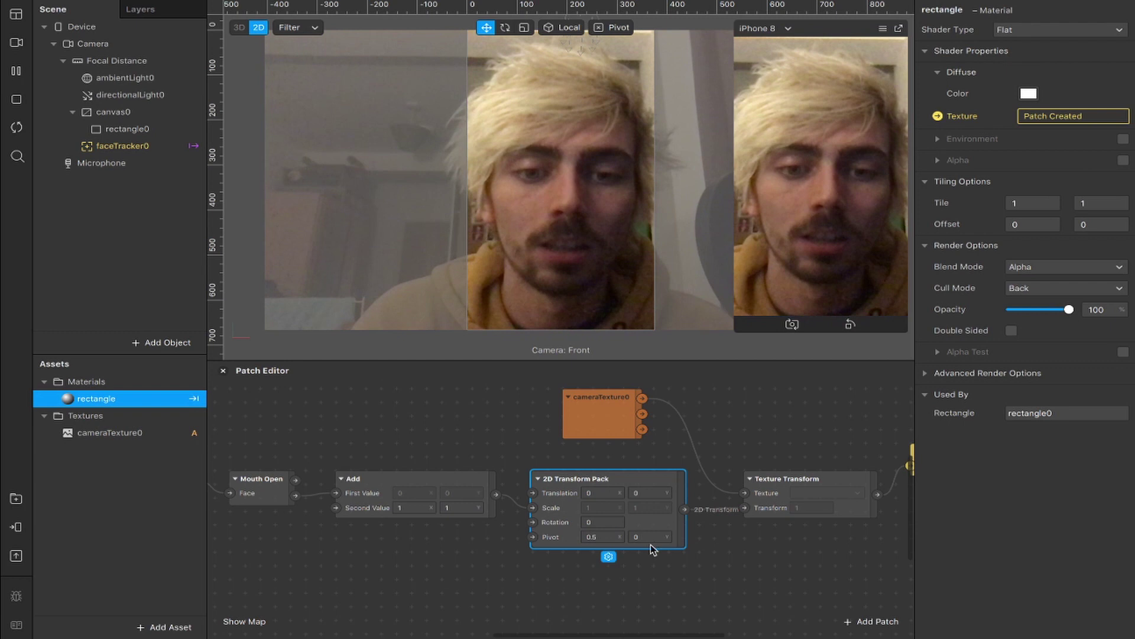
click(650, 537)
text(0.5)
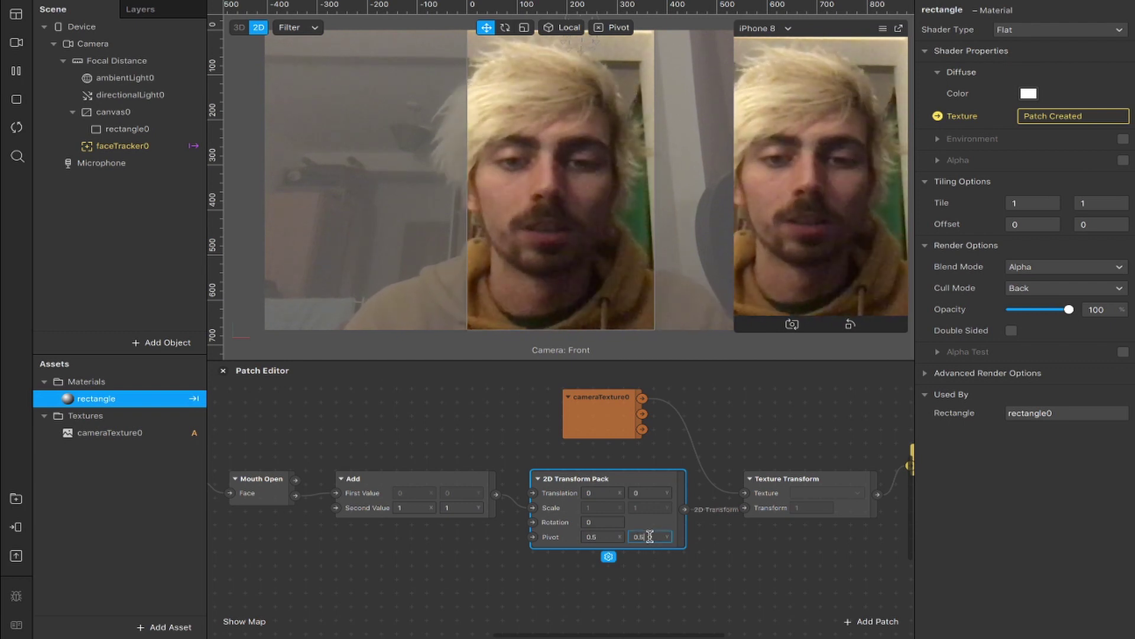
key(Return)
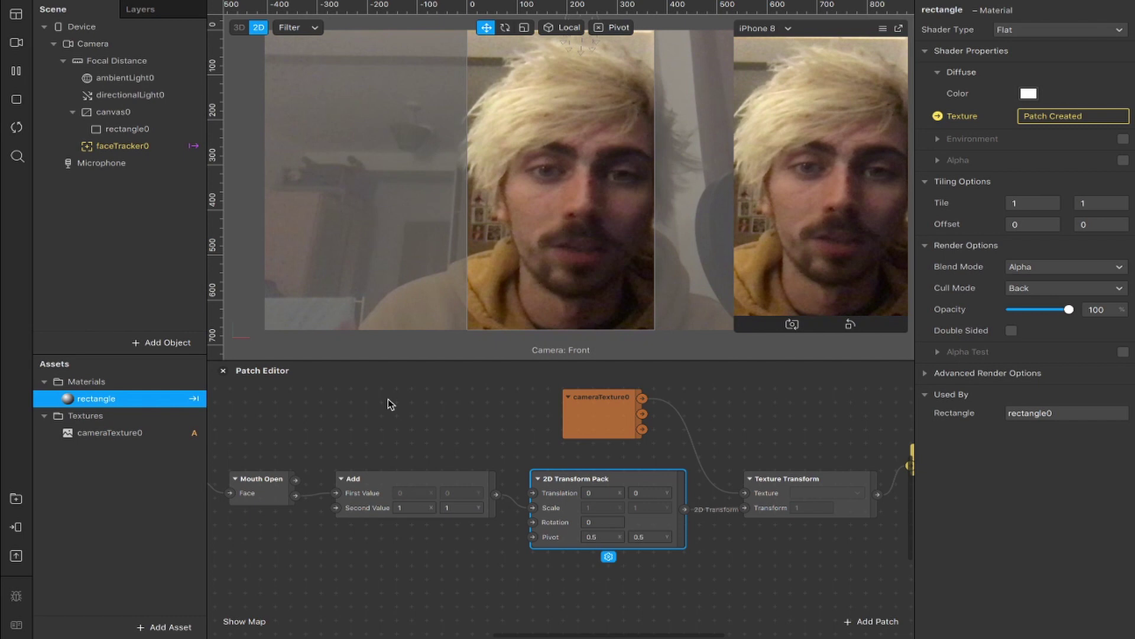
click(417, 509)
text(2)
click(457, 507)
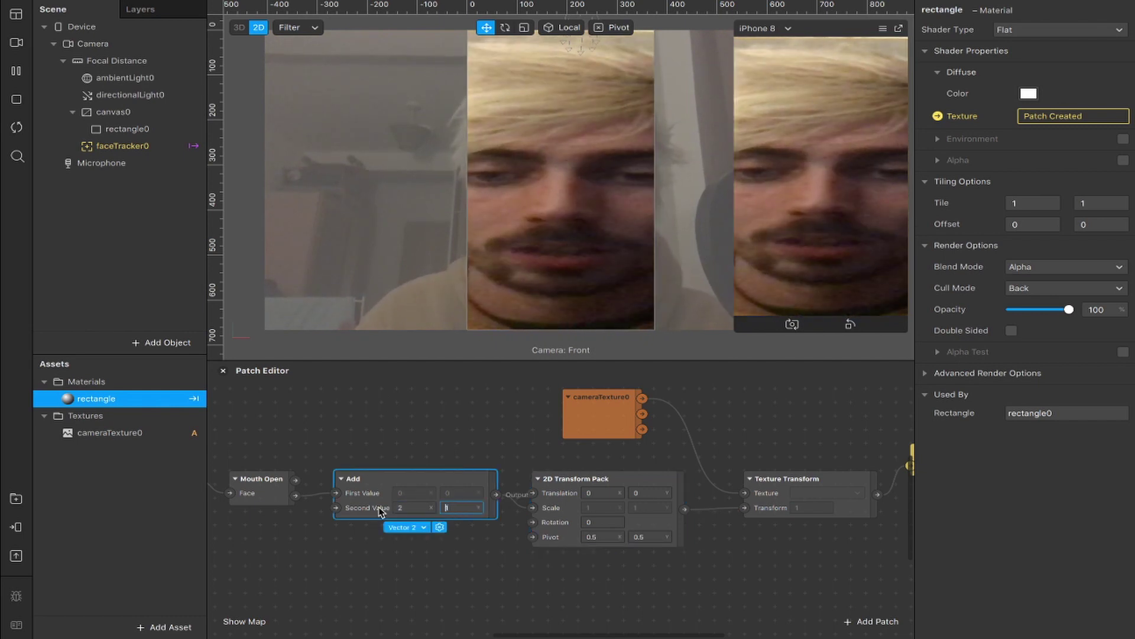
text(2)
key(Return)
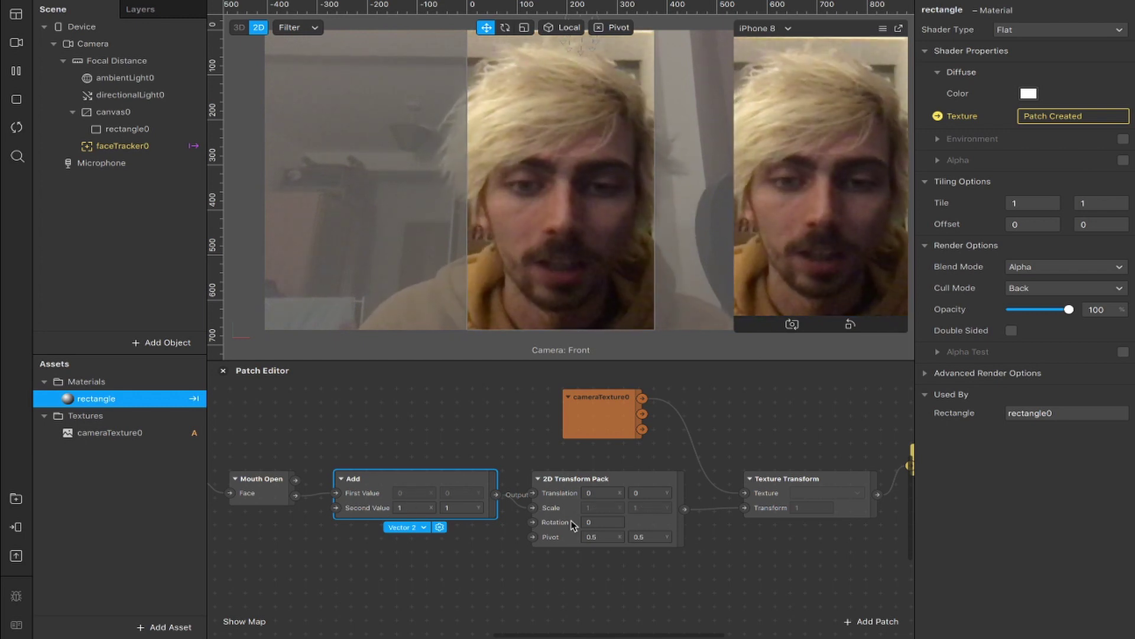
click(546, 522)
text(90)
key(Return)
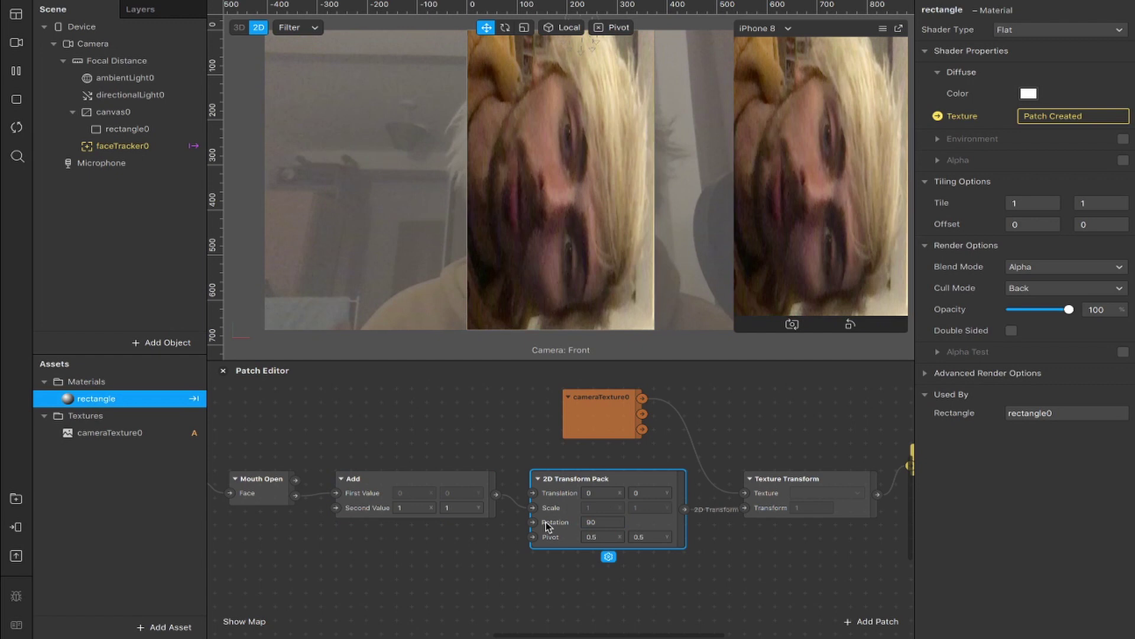
key(ctrl+z)
click(588, 524)
text(4)
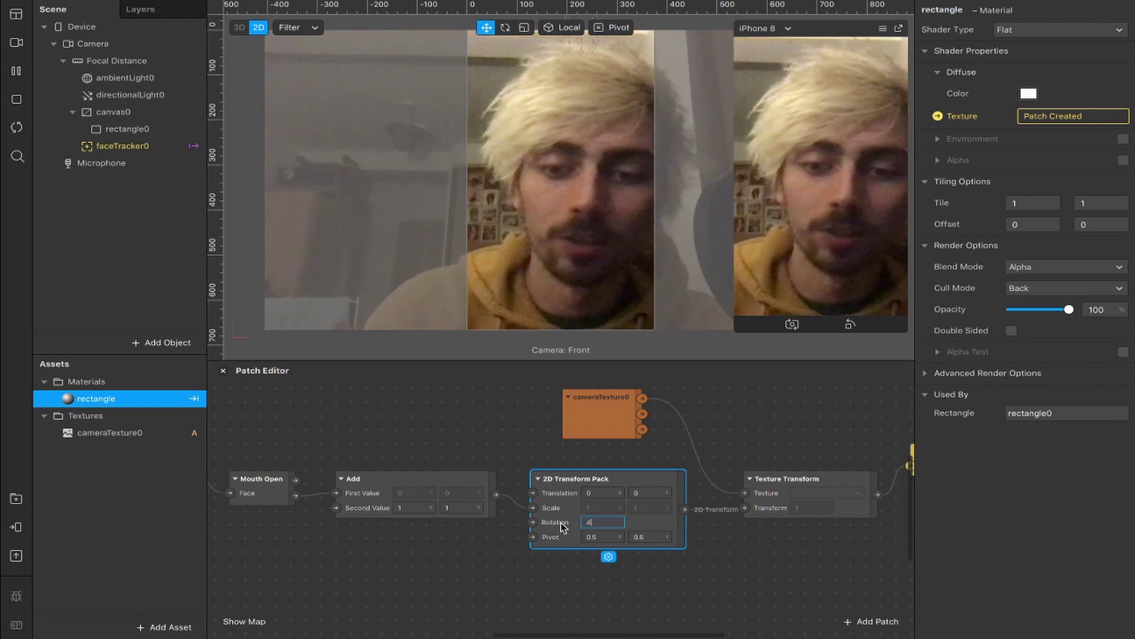
text(5)
key(Return)
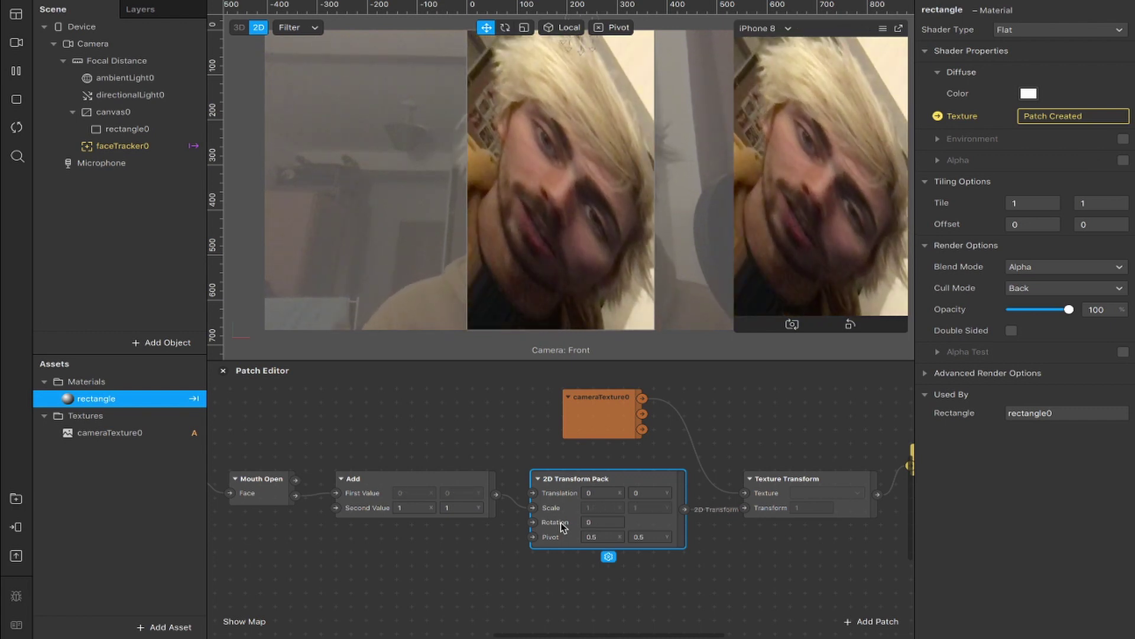
click(479, 596)
Step: Add a Loop Animation patch to the patch graph
scroll(430, 585, left, 3)
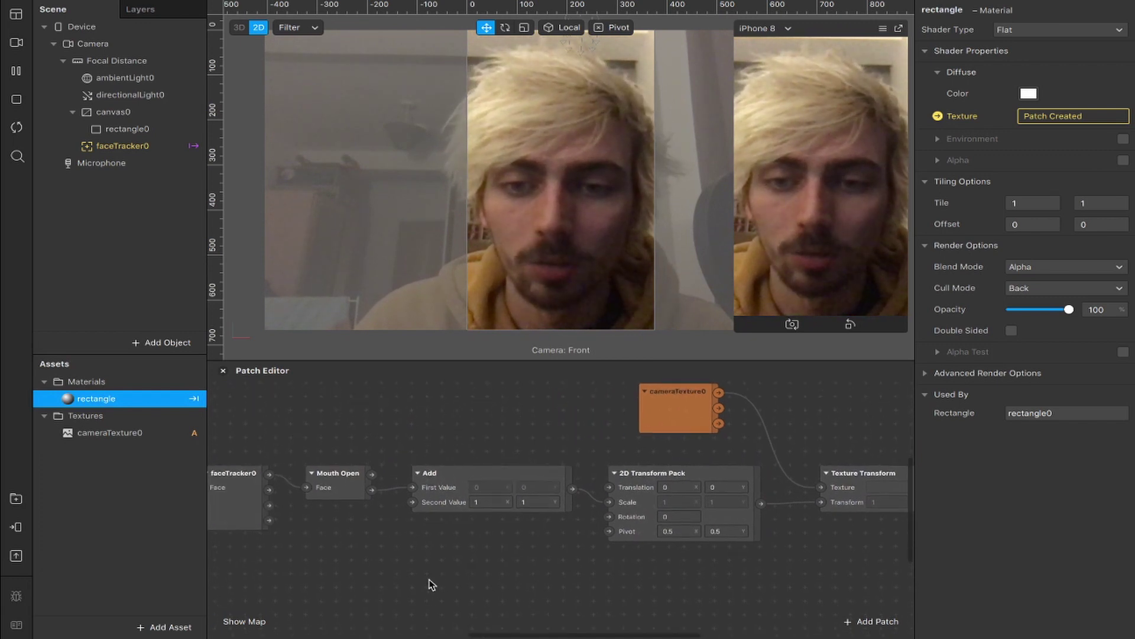
double_click(354, 569)
text(loop)
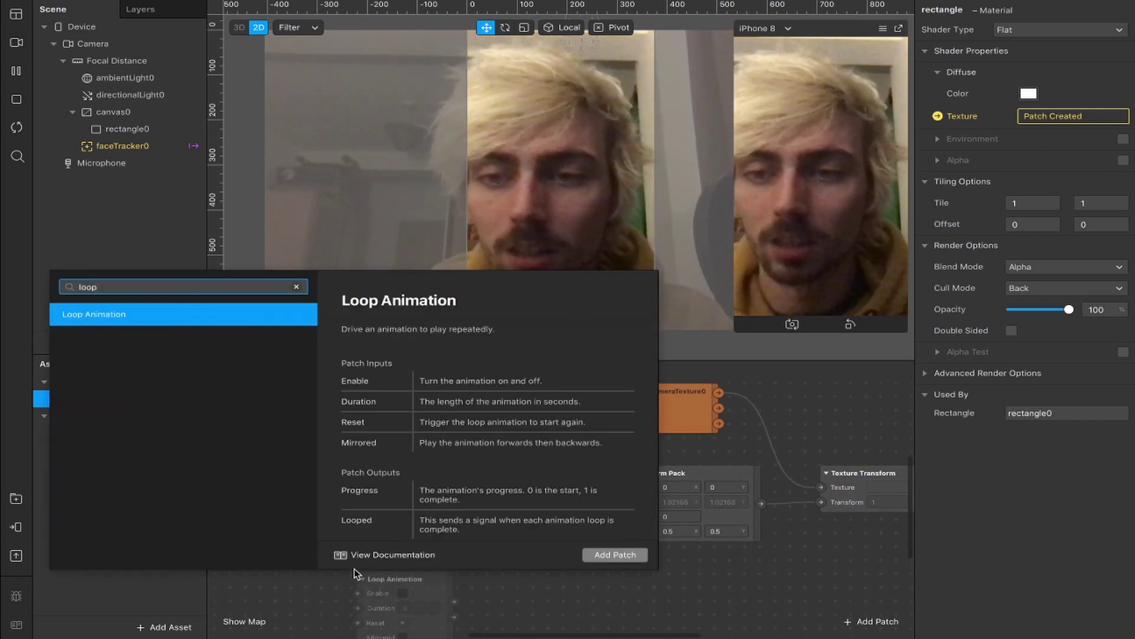
key(Return)
Step: Feed the Loop Animation into a Vector 2 Transition wired to Add's Second Value, looping mirrored
mouse_move(433, 579)
mouse_down()
mouse_move(397, 555)
mouse_move(437, 581)
mouse_up()
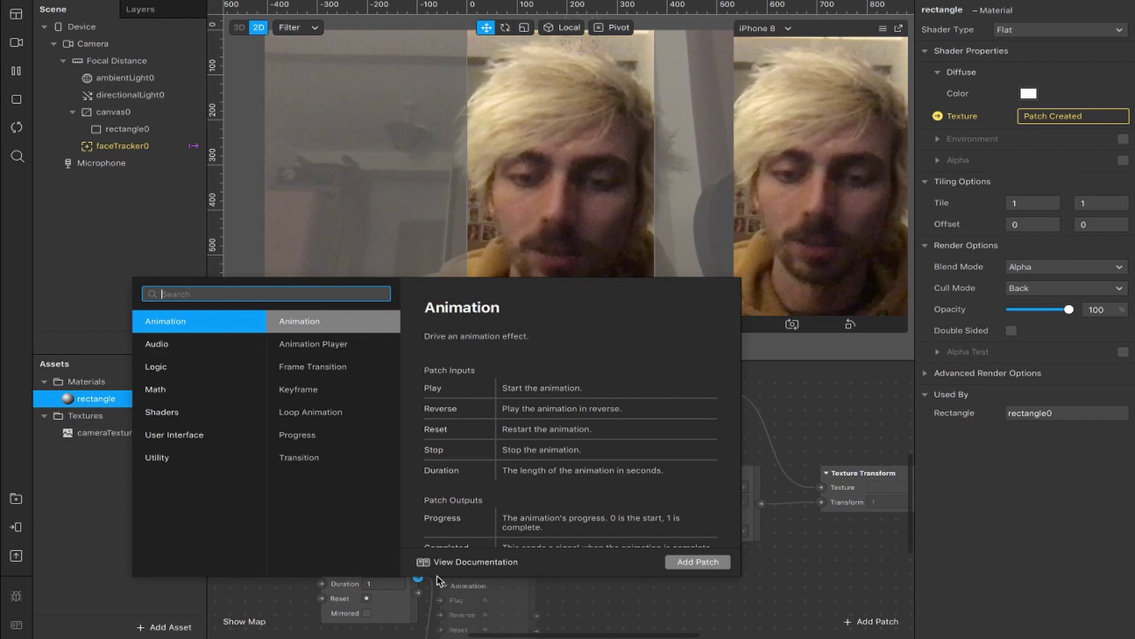
text(trans)
key(Return)
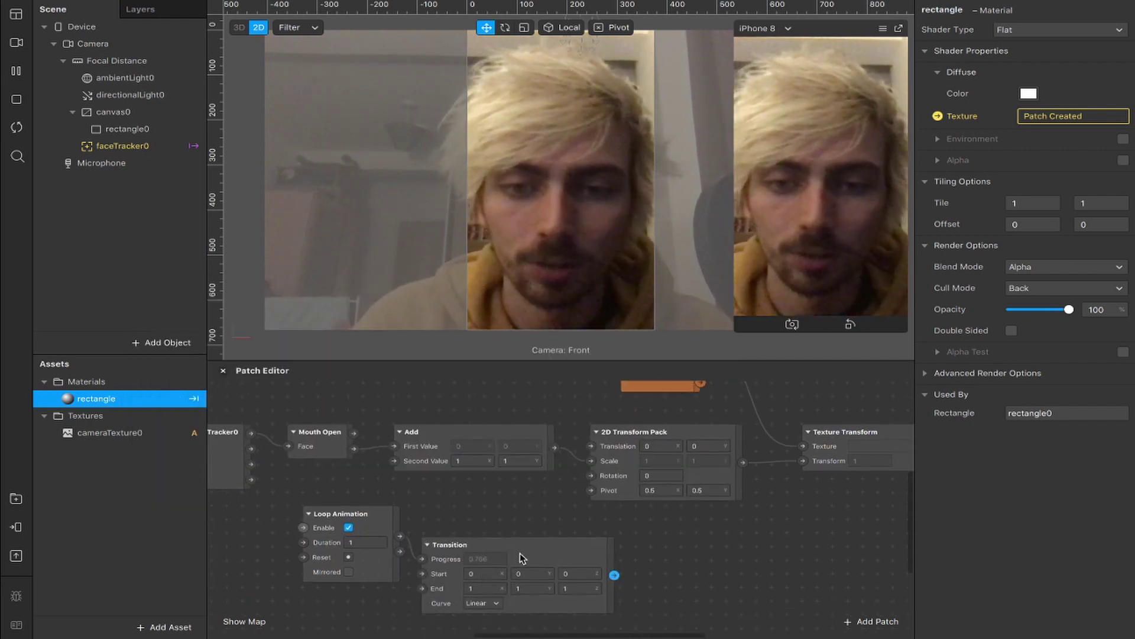
click(520, 553)
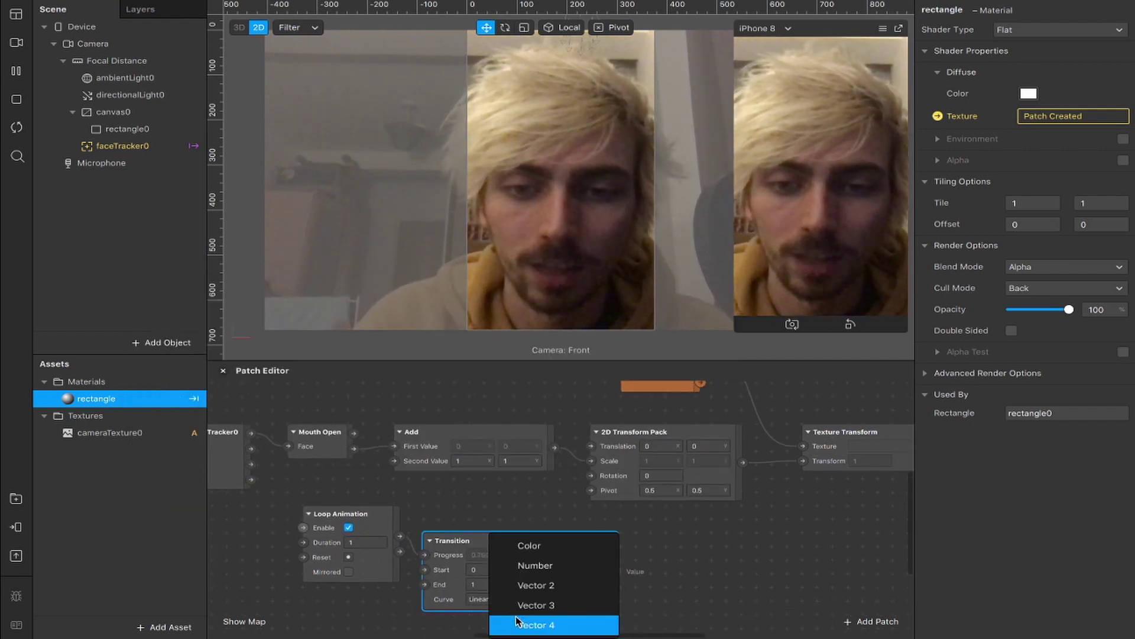
click(521, 585)
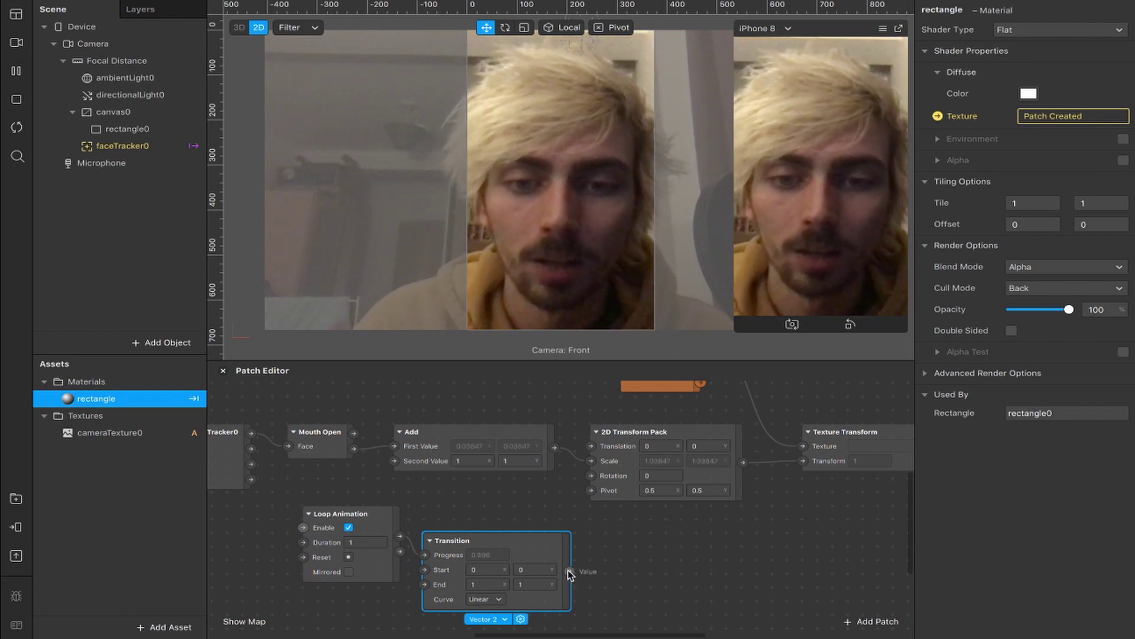
drag(569, 570, 394, 461)
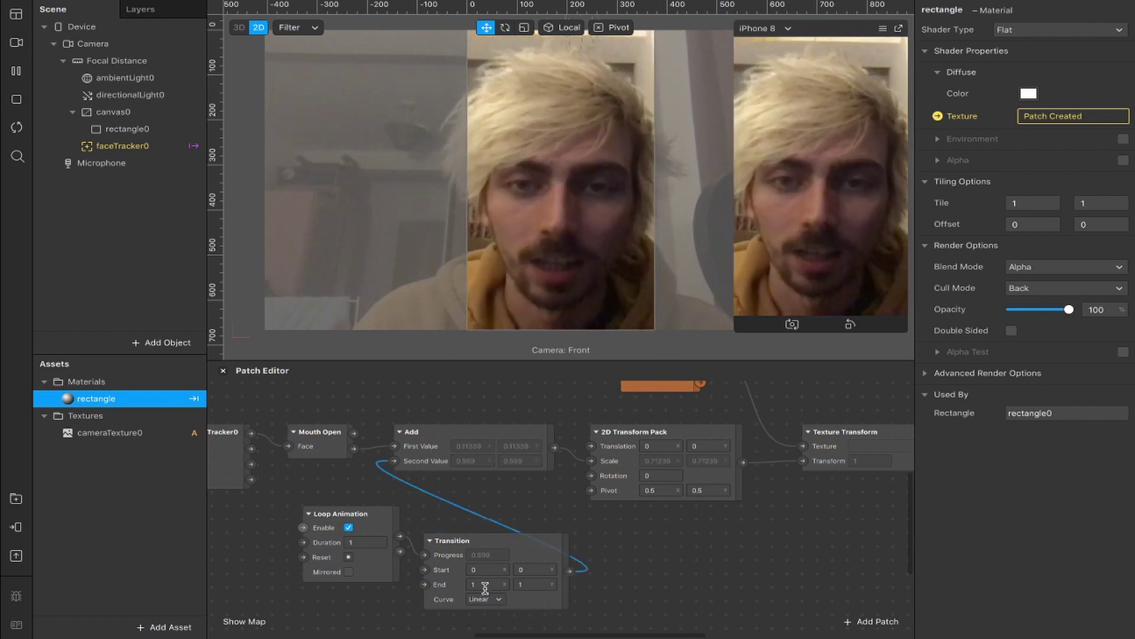
click(348, 572)
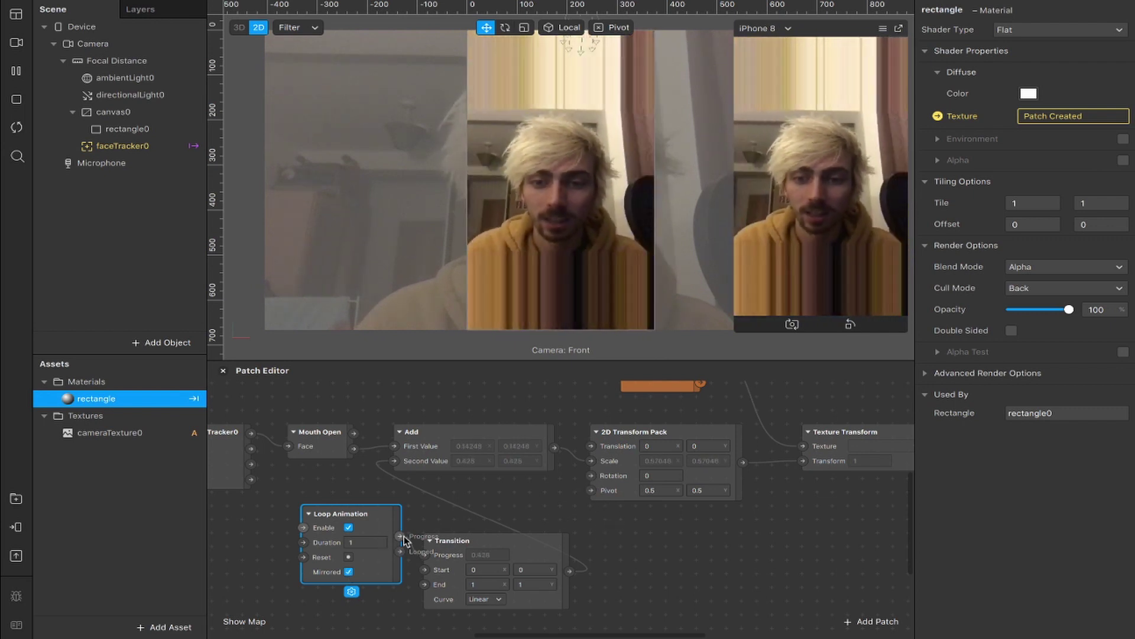
Step: Add a Number Transition from Loop Animation's progress and wire it to 2D Transform Pack Rotation
drag(486, 549, 486, 589)
drag(400, 535, 434, 528)
text(transition)
key(Return)
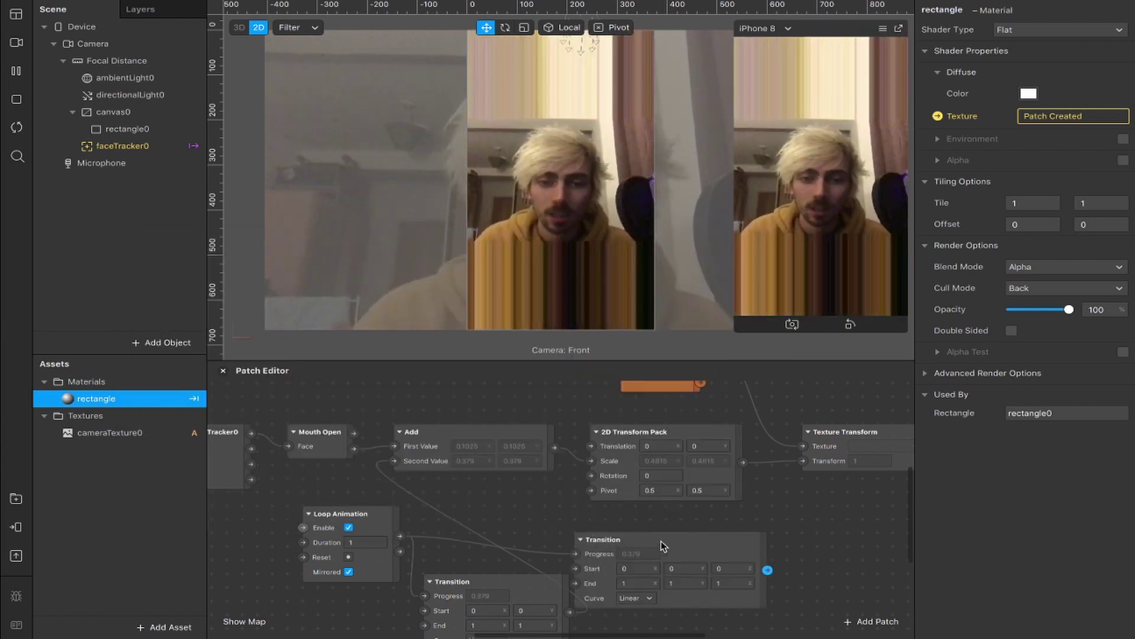
click(673, 617)
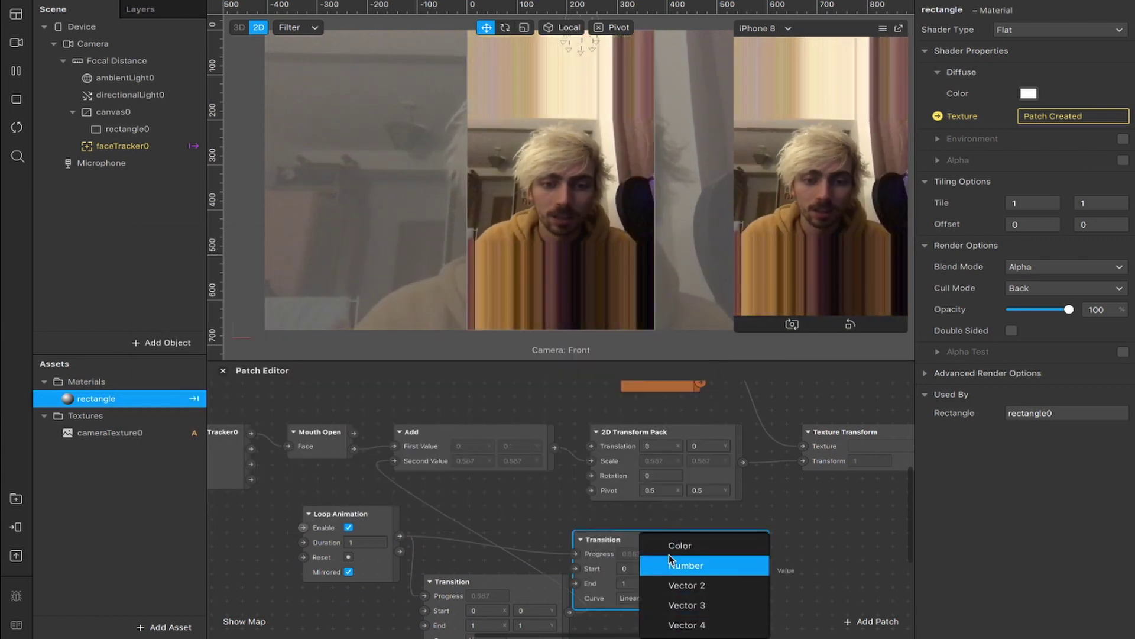
click(674, 557)
drag(621, 539, 484, 498)
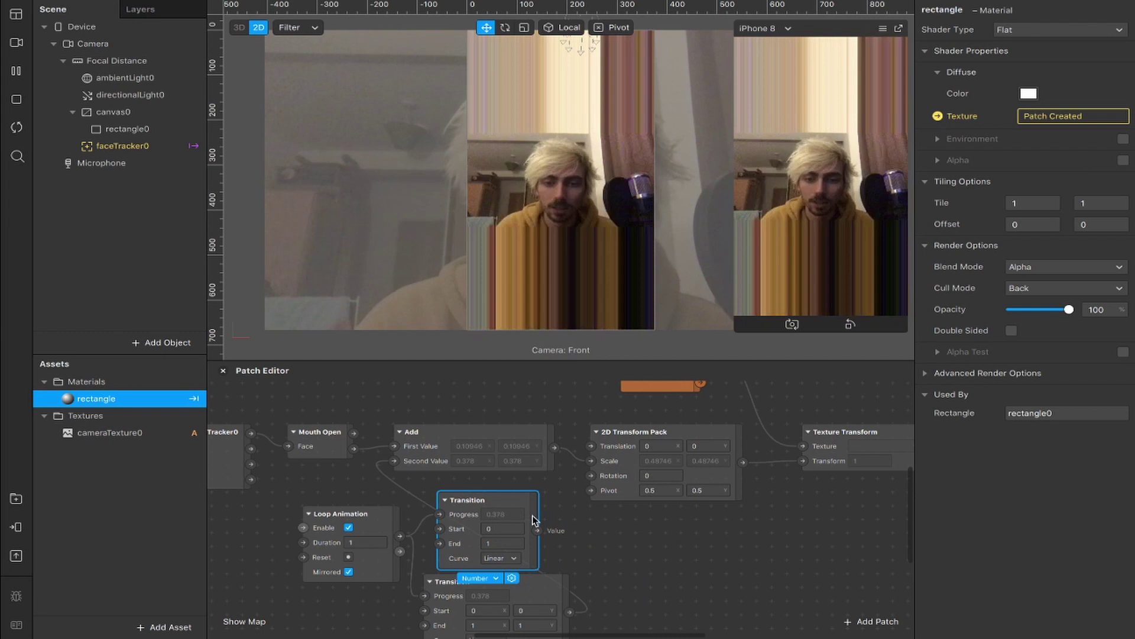
drag(538, 530, 589, 476)
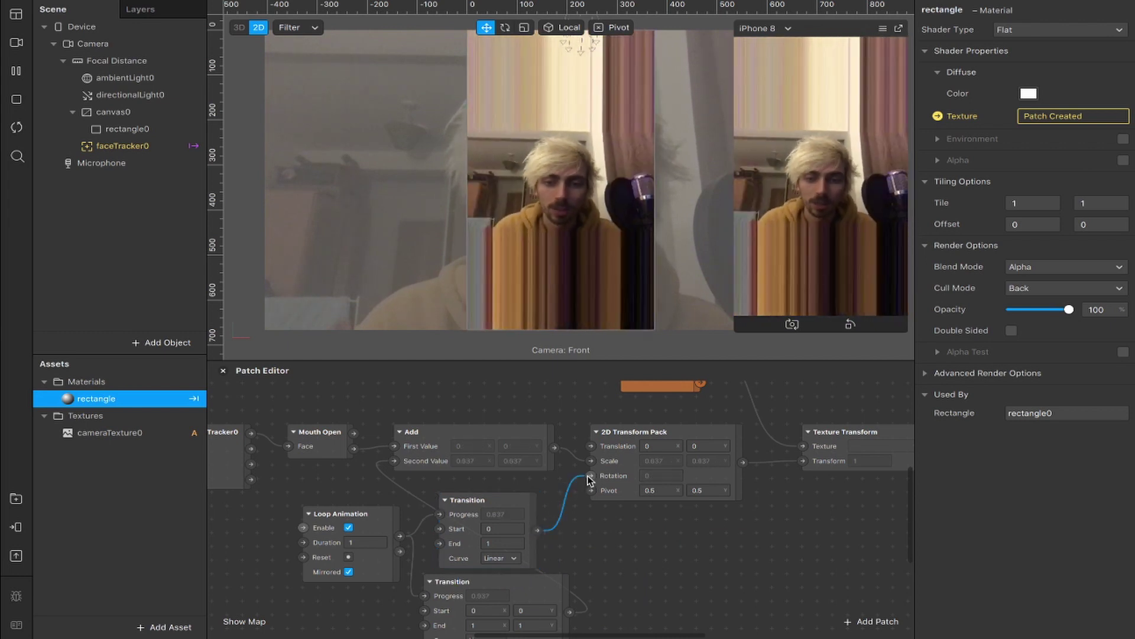
Step: Set the new Transition's End value to 1, then select the Loop Animation and Transitions
click(499, 544)
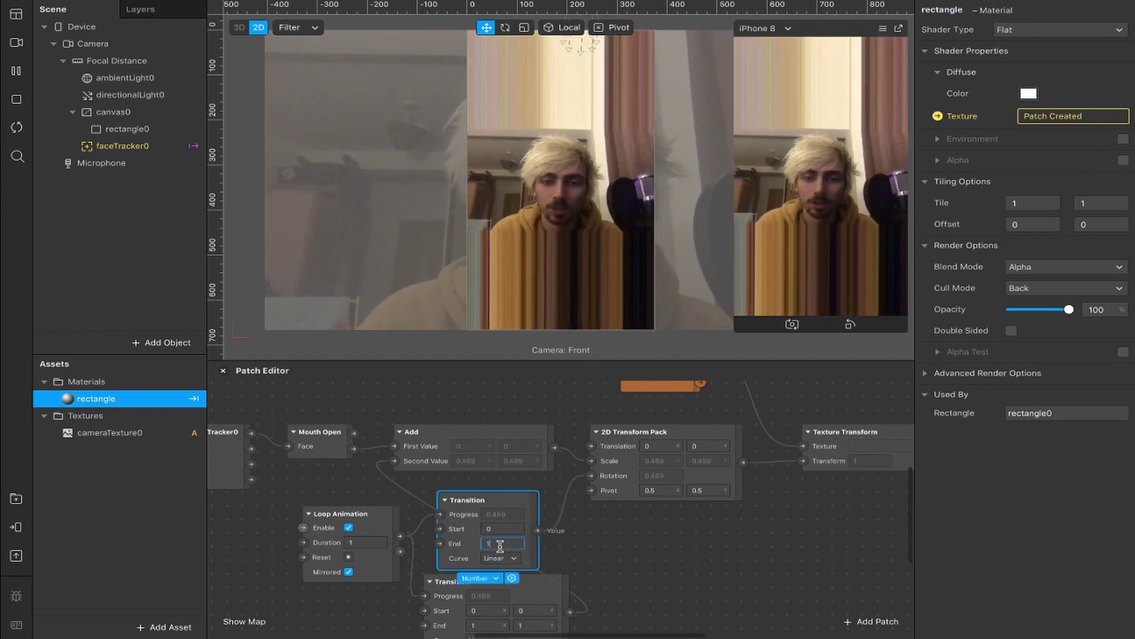
text(45)
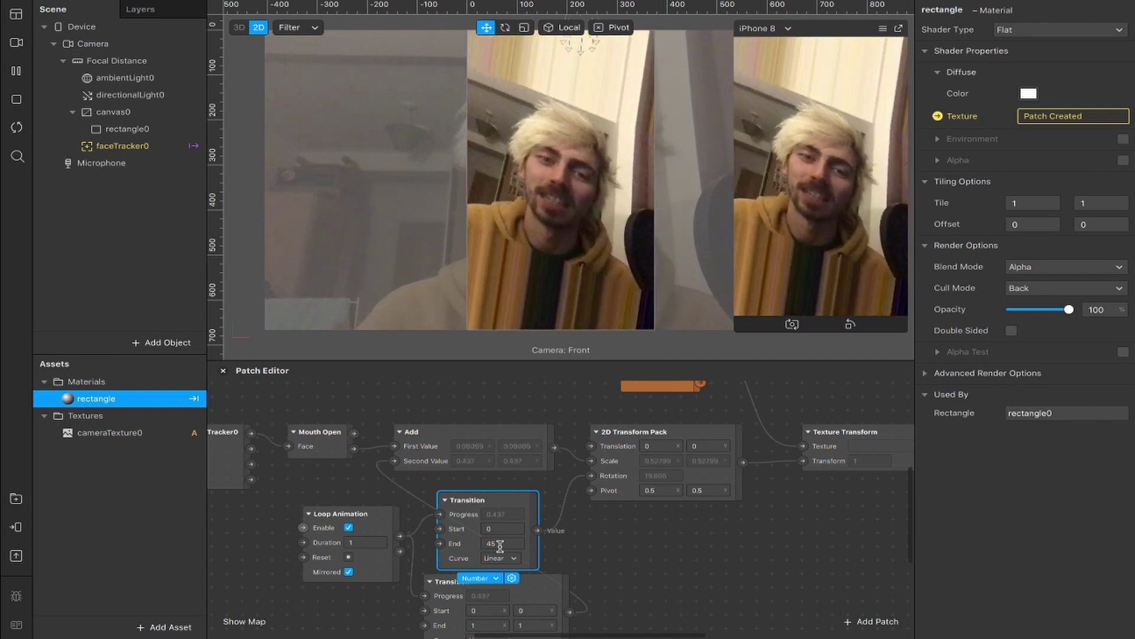
double_click(499, 543)
text(1)
key(Return)
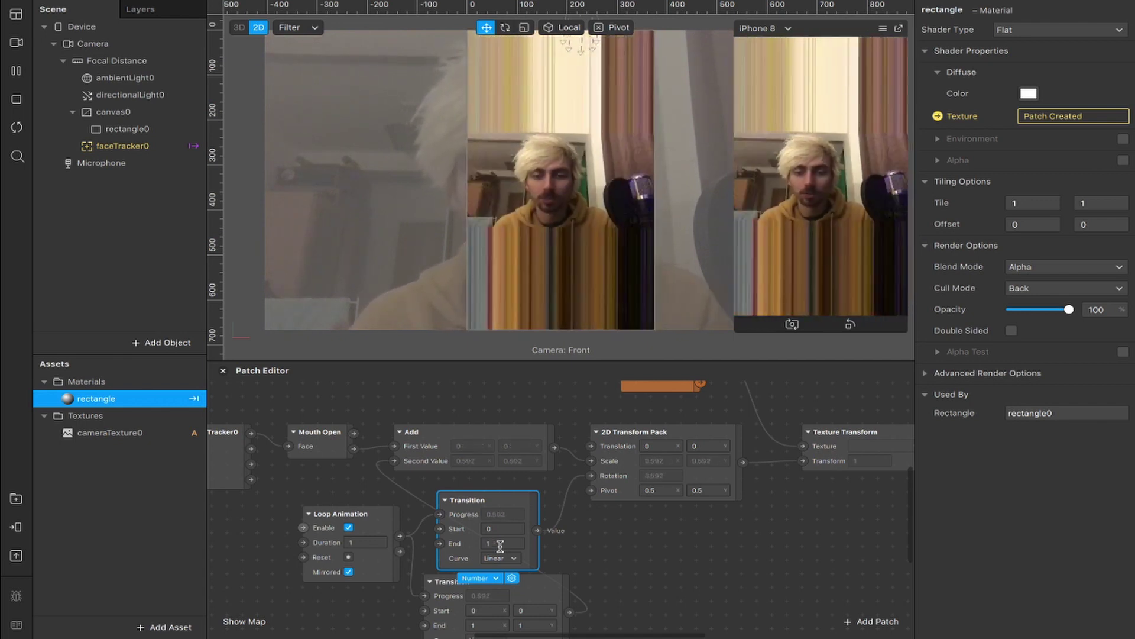
drag(590, 595, 342, 541)
Step: Delete the Loop Animation and both Transition patches
key(Delete)
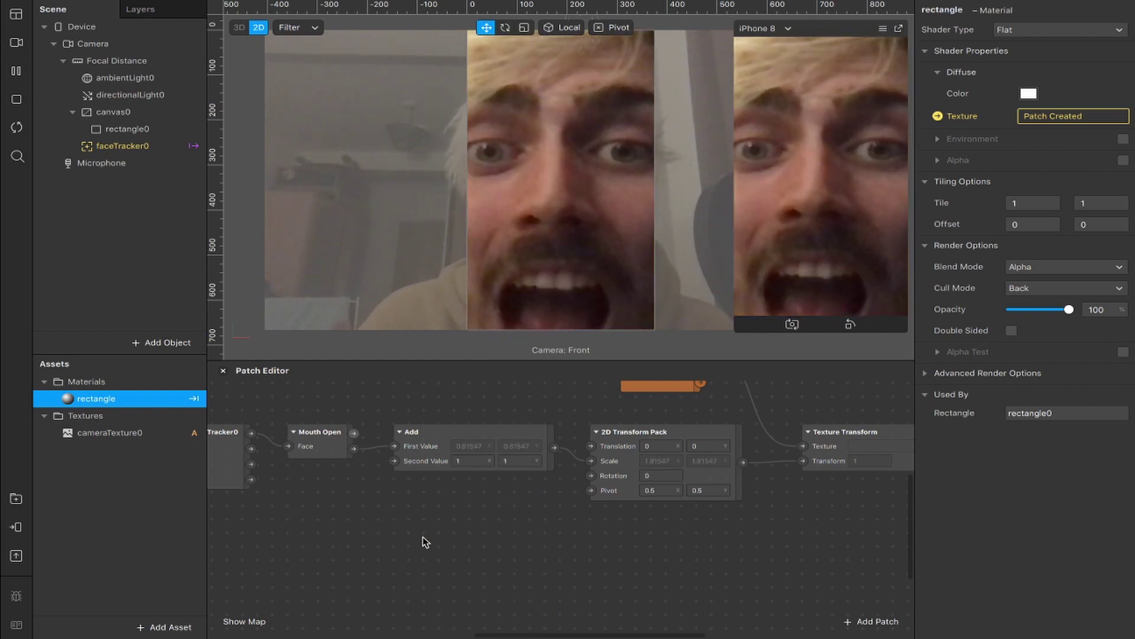
scroll(508, 545, down, 2)
scroll(509, 545, down, 3)
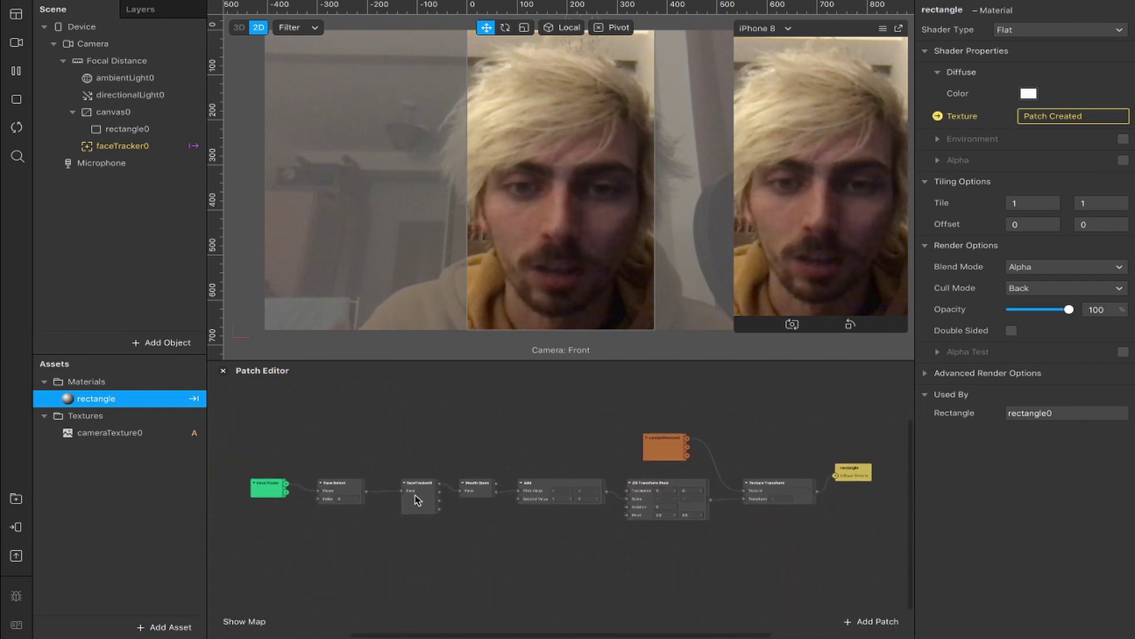
scroll(249, 479, up, 4)
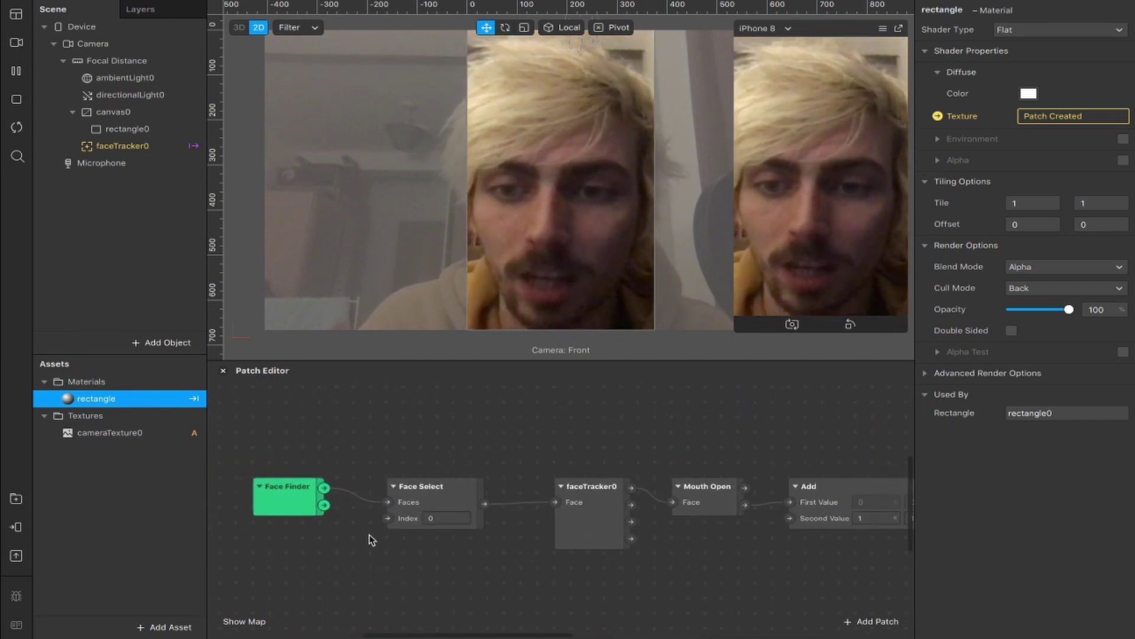
Step: Inspect the face tracker's properties and the Face Finder, Face Select and faceTracker0 patches
click(117, 148)
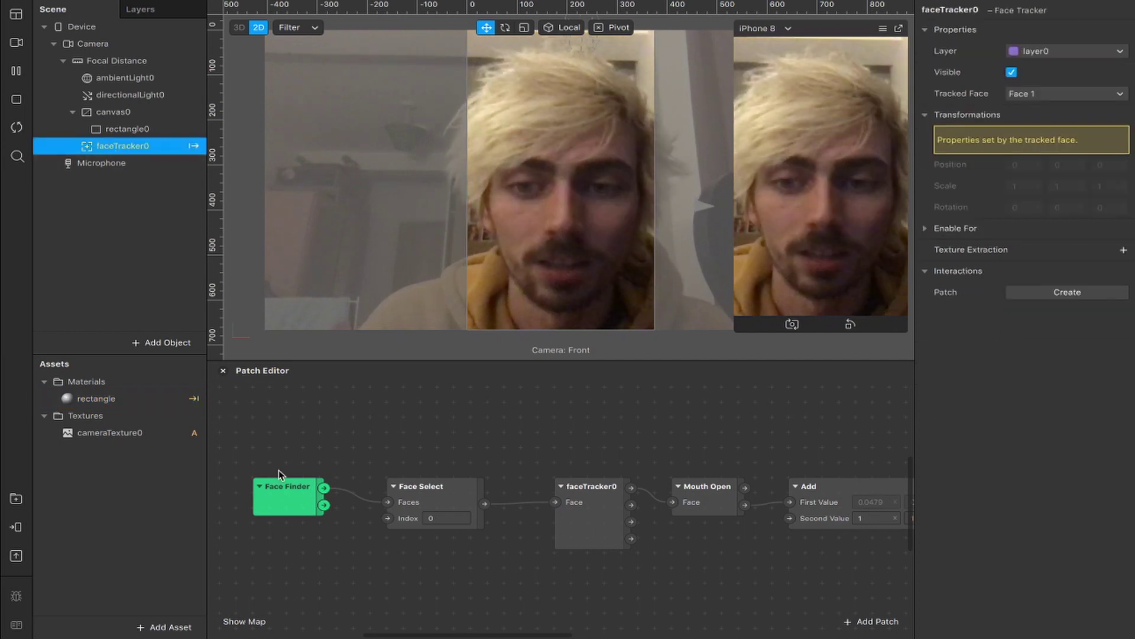
click(286, 497)
click(449, 500)
click(608, 514)
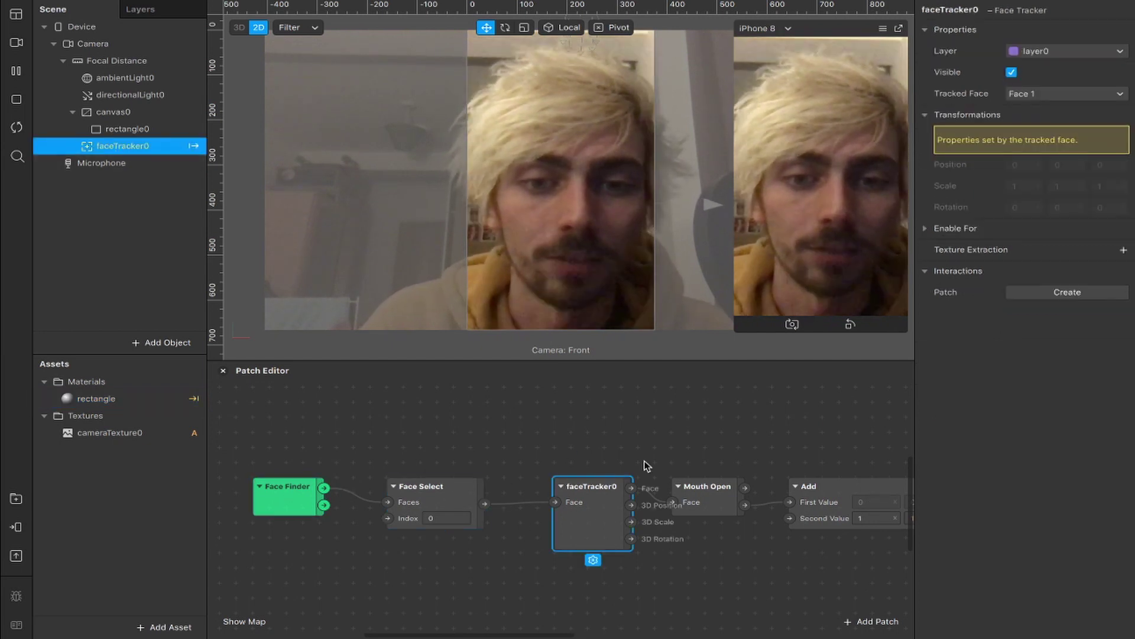
click(608, 447)
Step: Check the Mouth Open, Add, 2D Transform Pack and cameraTexture0 patches along the chain
scroll(642, 464, right, 5)
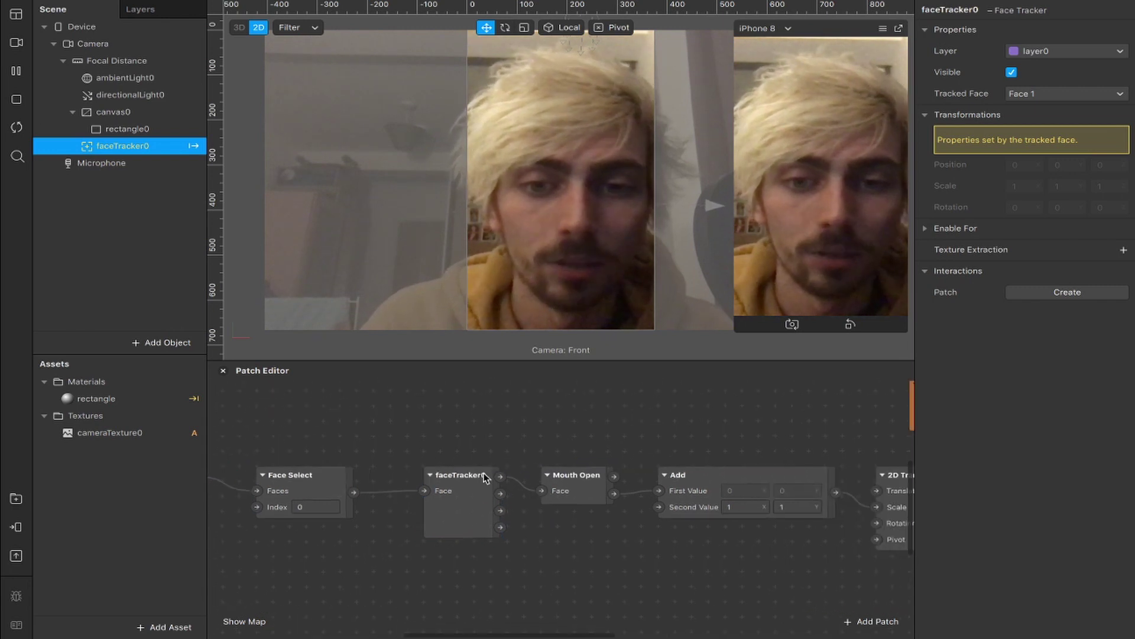
click(582, 500)
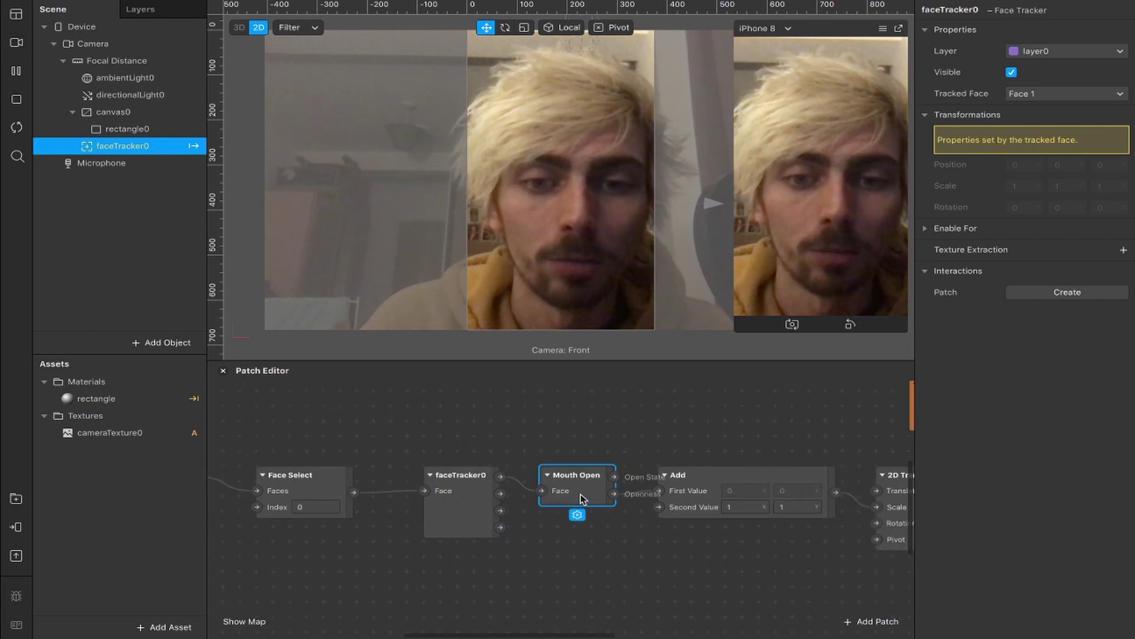
scroll(580, 494, right, 4)
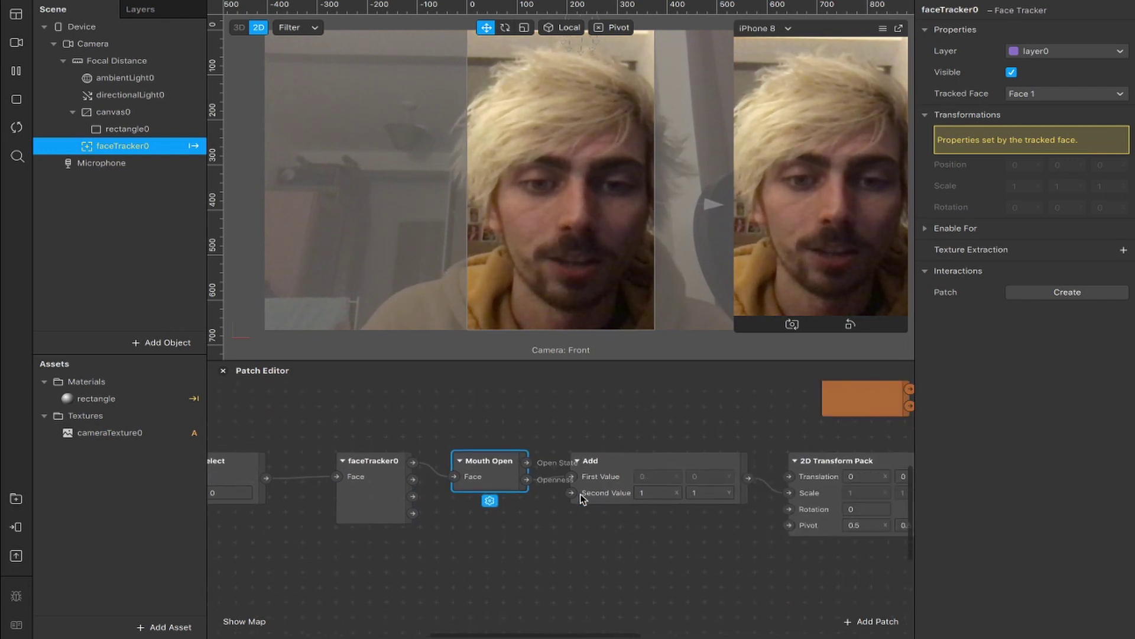
click(602, 468)
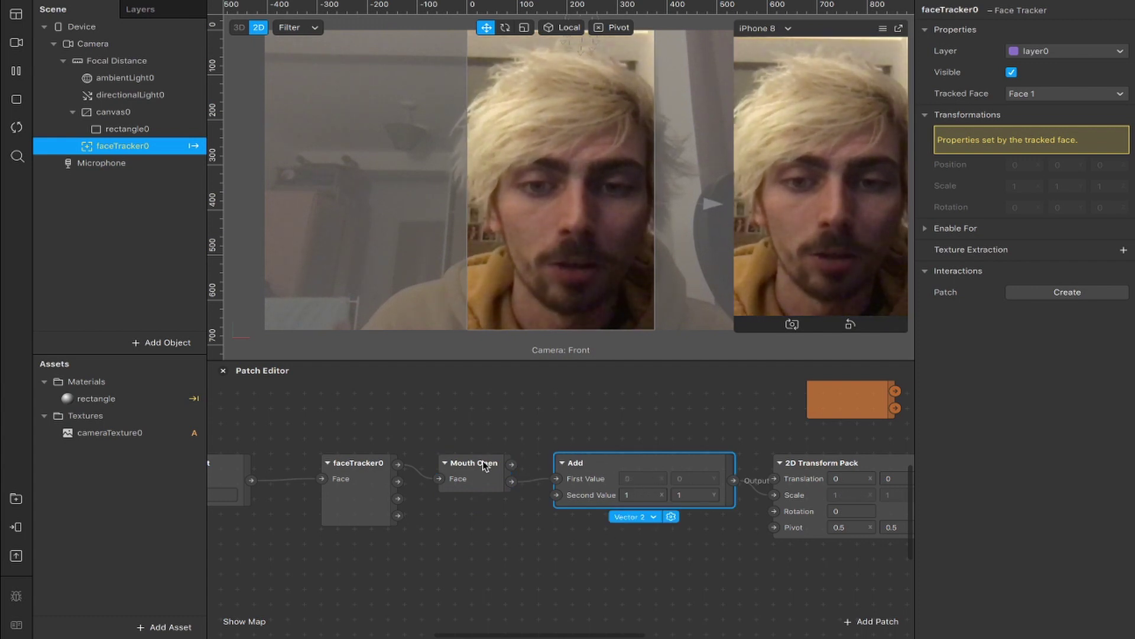
scroll(503, 512, left, 4)
scroll(563, 516, right, 6)
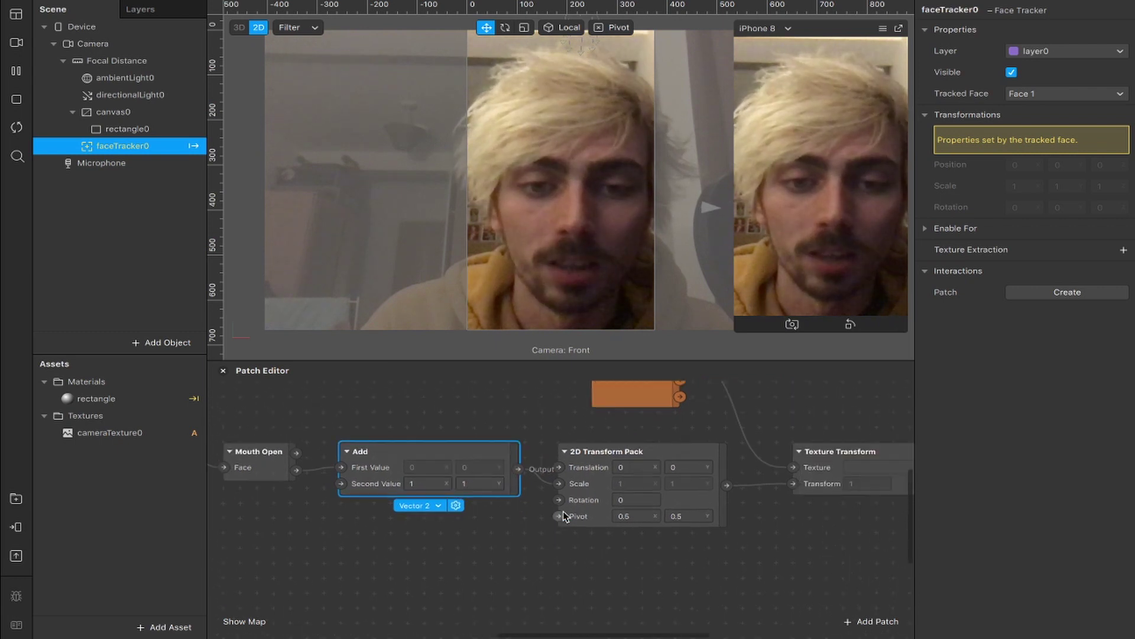
click(563, 483)
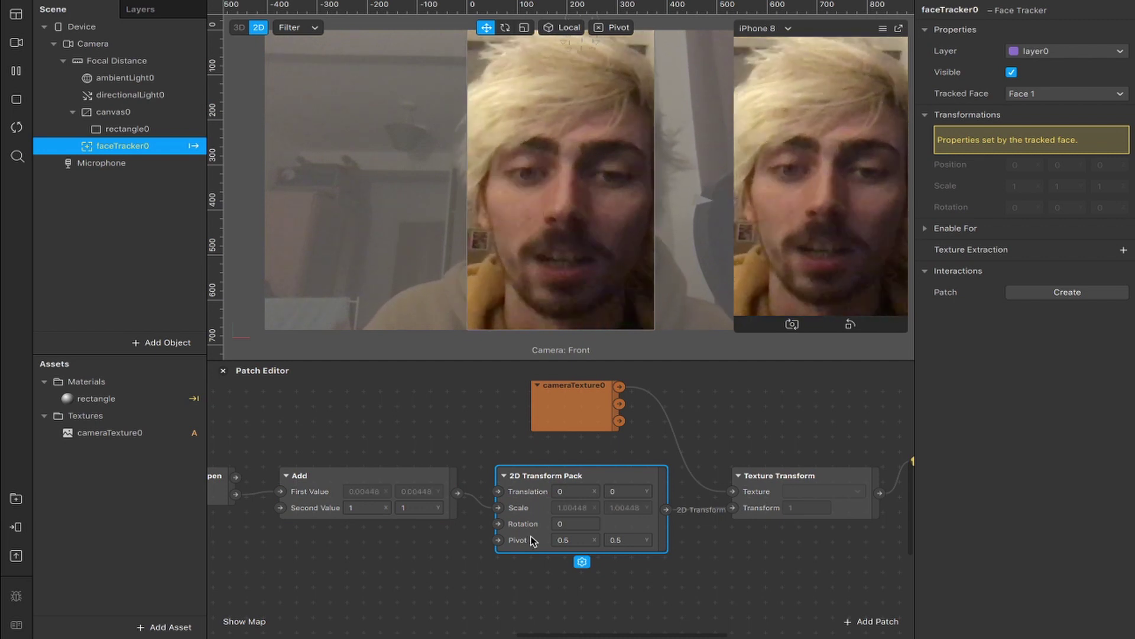
scroll(602, 503, right, 3)
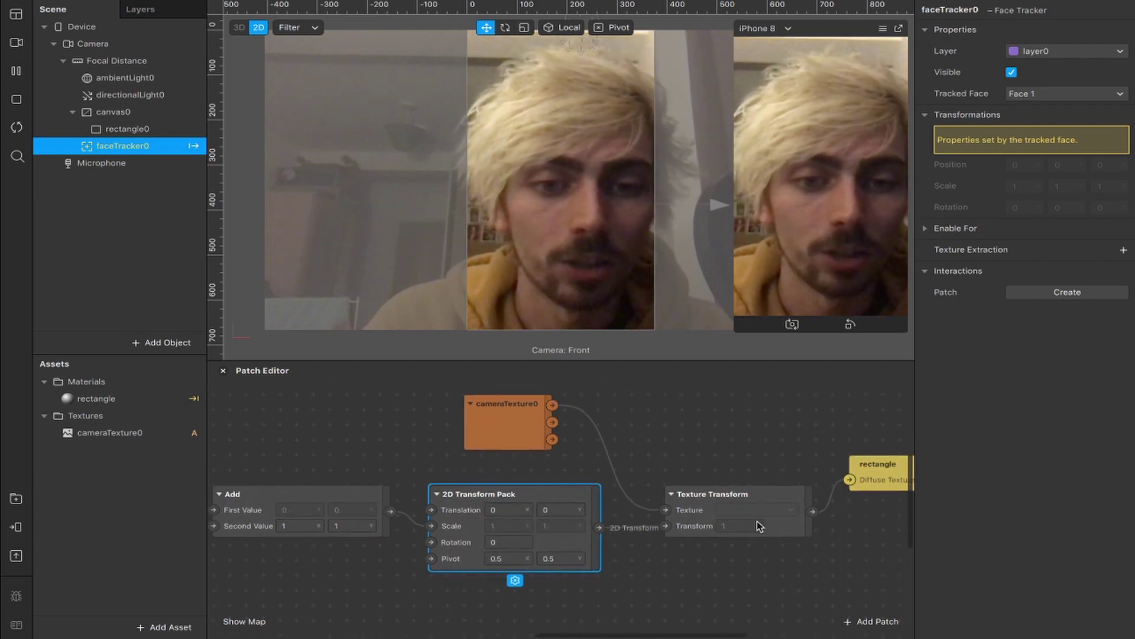
click(535, 426)
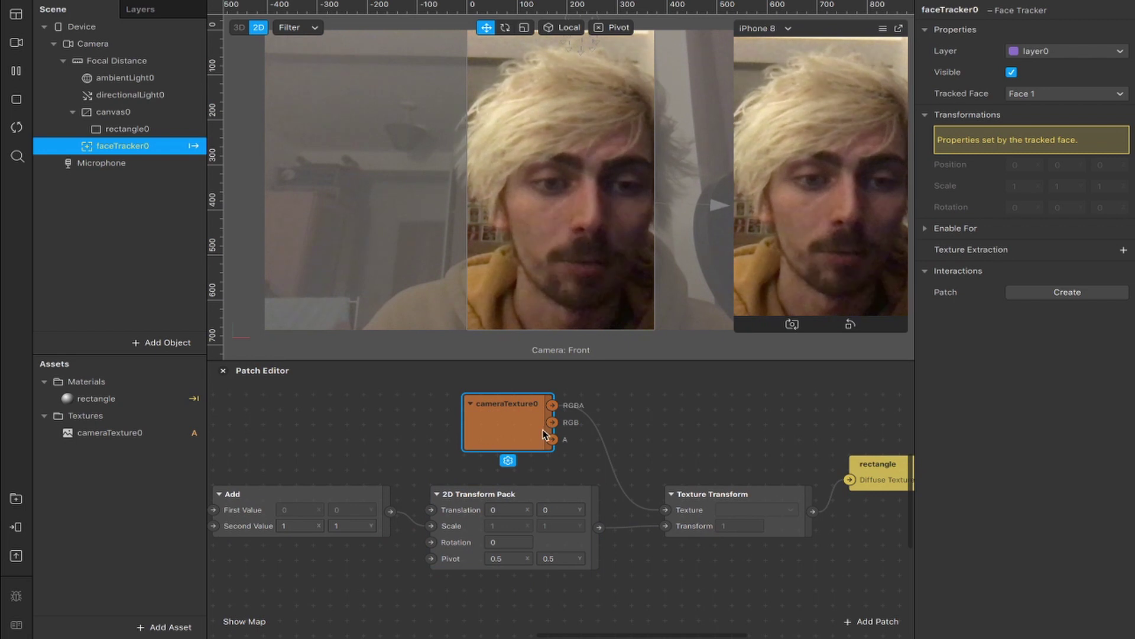
scroll(756, 461, right, 2)
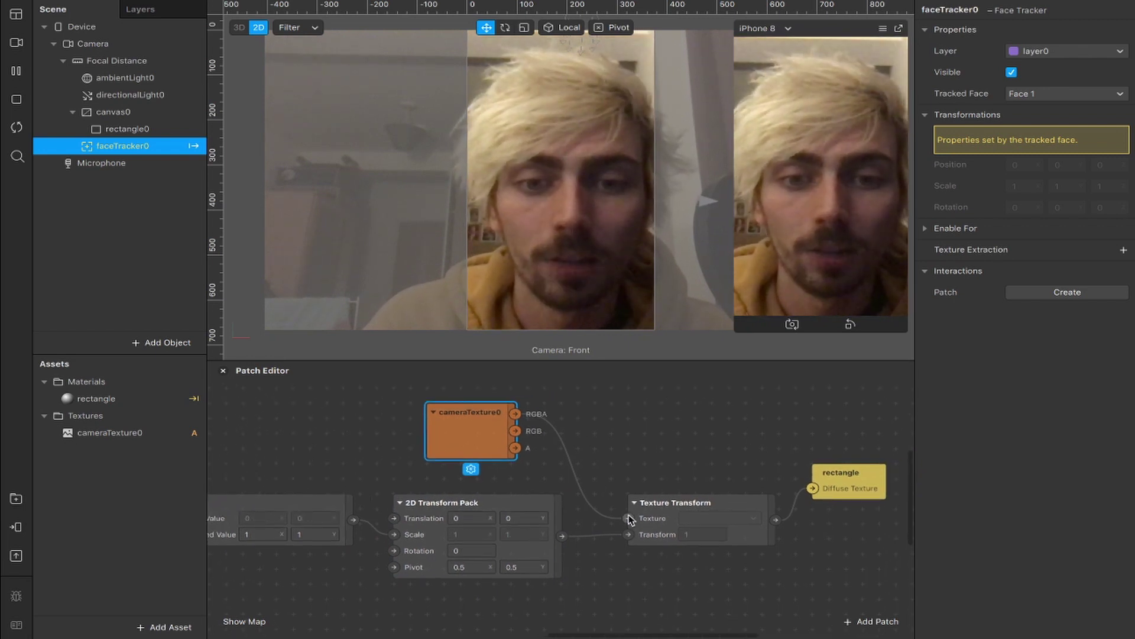
Step: Reconnect cameraTexture0 through Texture Transform into the rectangle's Diffuse Texture
drag(630, 520, 628, 519)
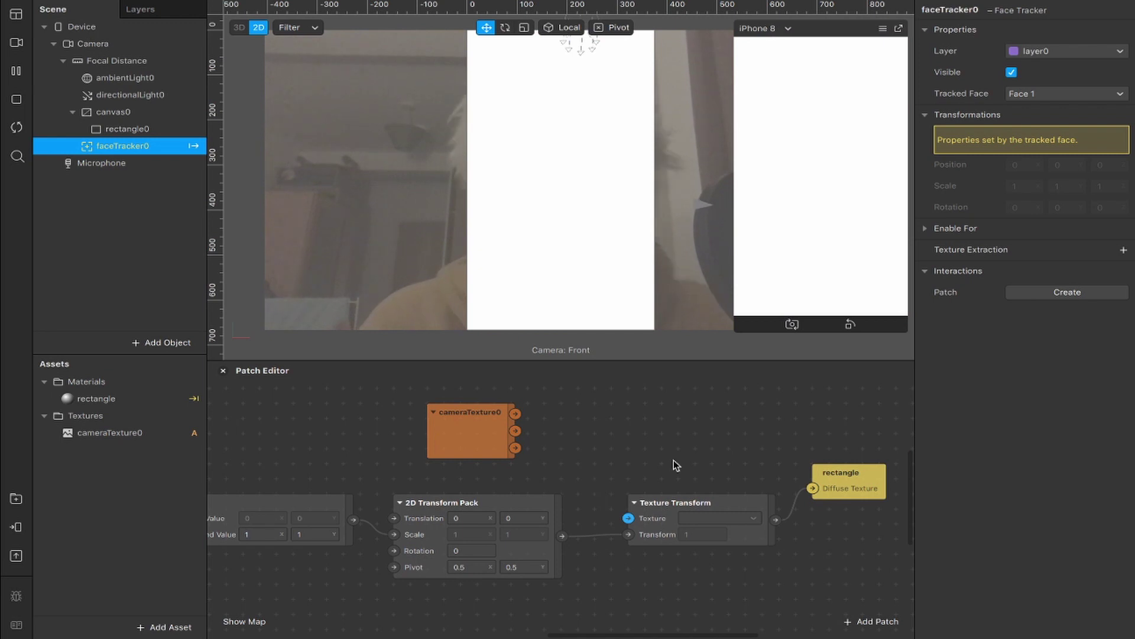
drag(801, 485, 811, 487)
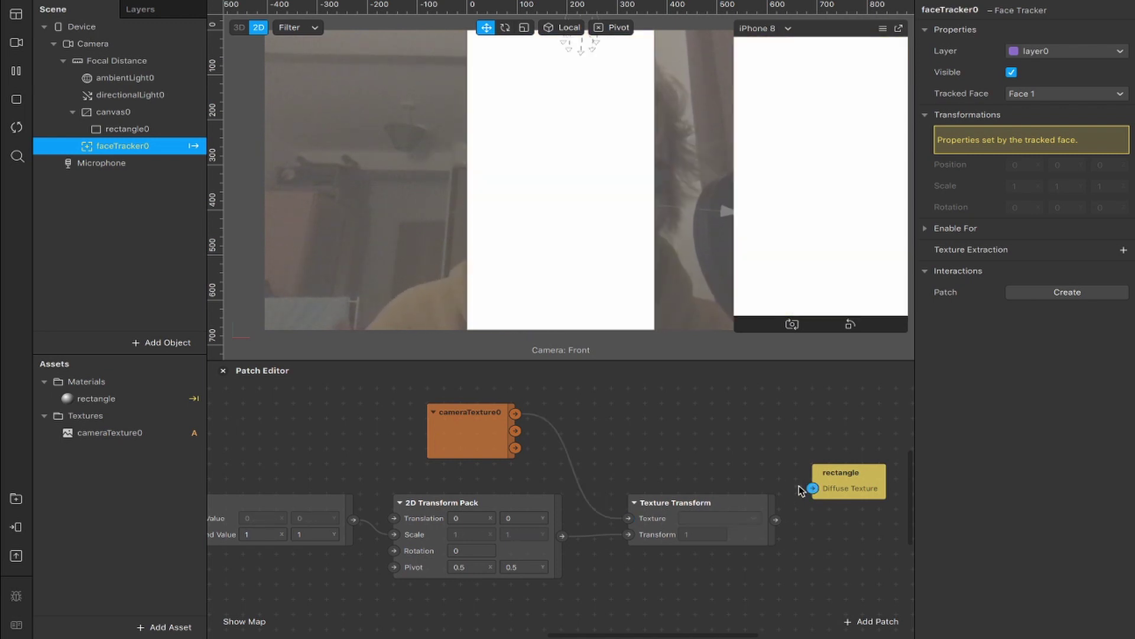
click(484, 436)
click(837, 482)
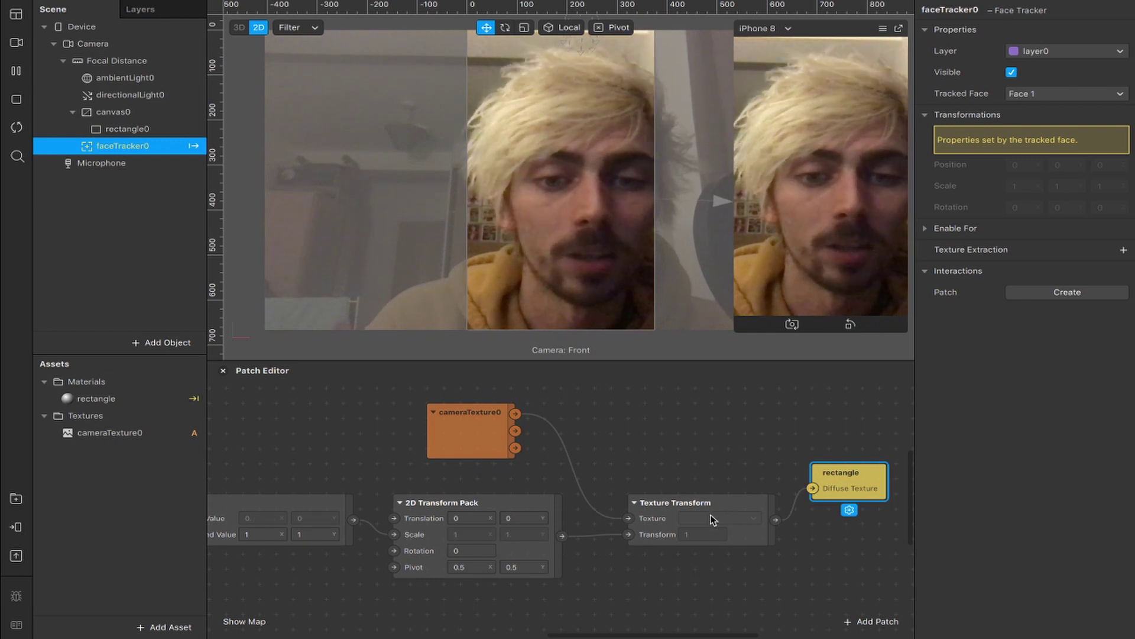
scroll(680, 520, left, 3)
scroll(503, 572, left, 5)
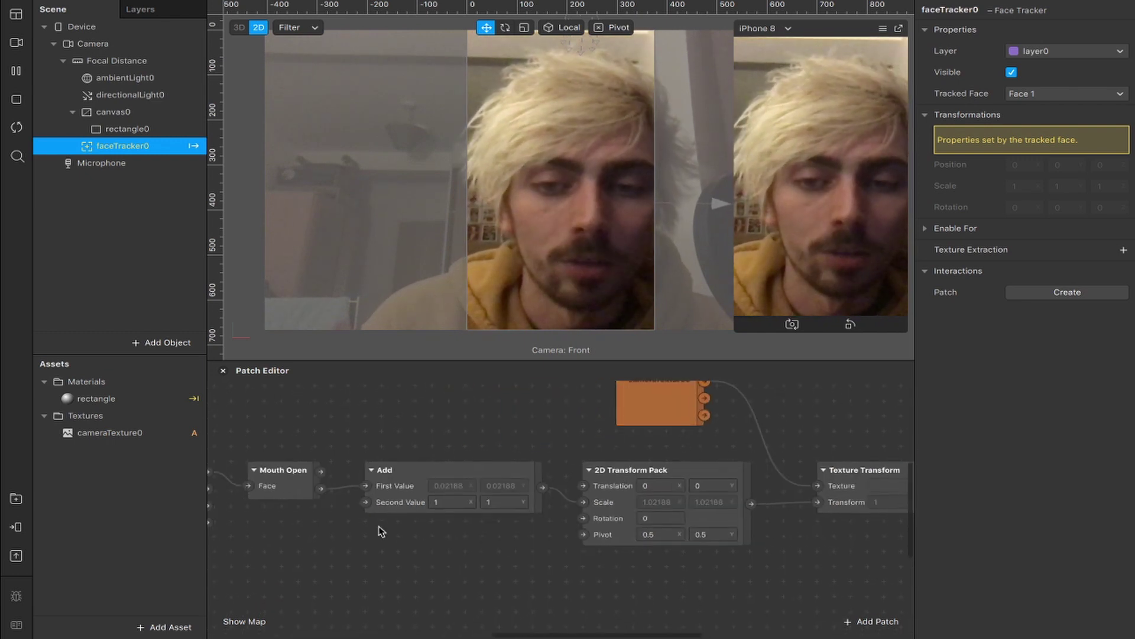
click(291, 482)
Step: Shift Face Finder, Face Select and faceTracker0 right to line up with the rest of the chain
click(479, 490)
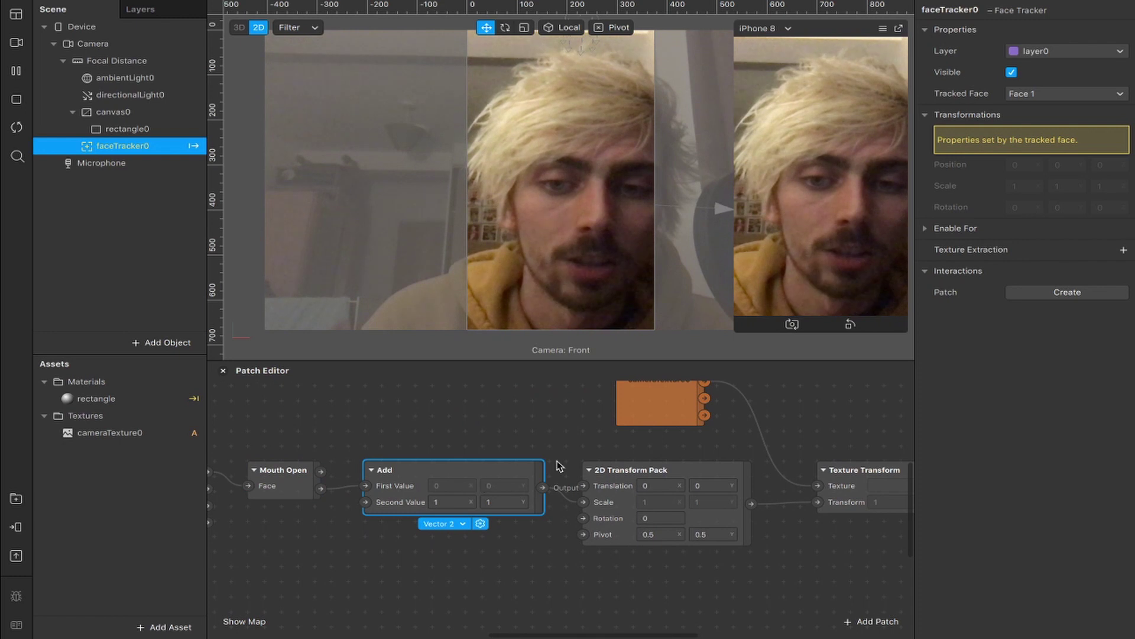
click(628, 496)
scroll(624, 500, right, 5)
scroll(624, 500, up, 1)
scroll(624, 500, down, 10)
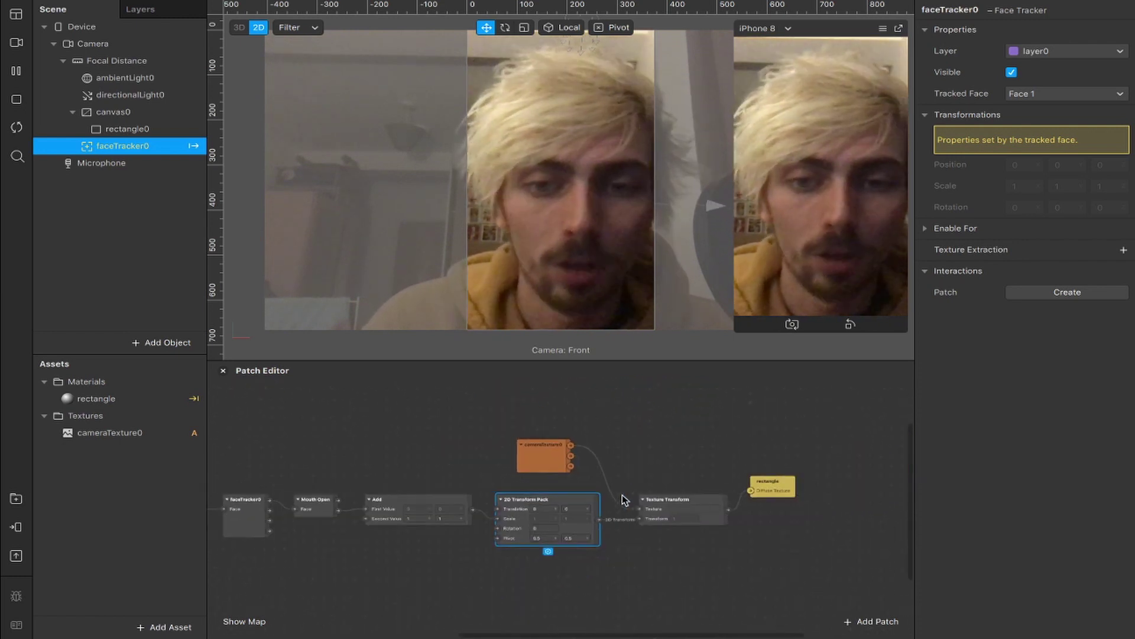
drag(250, 476, 318, 483)
shift+click(330, 479)
shift+click(418, 480)
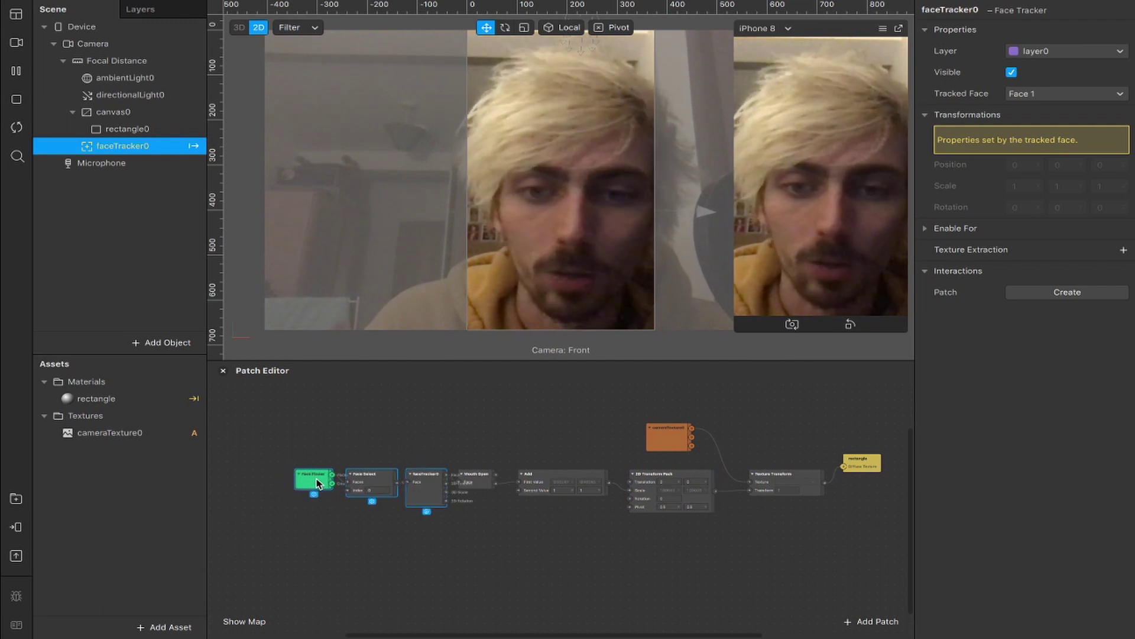
scroll(615, 478, up, 2)
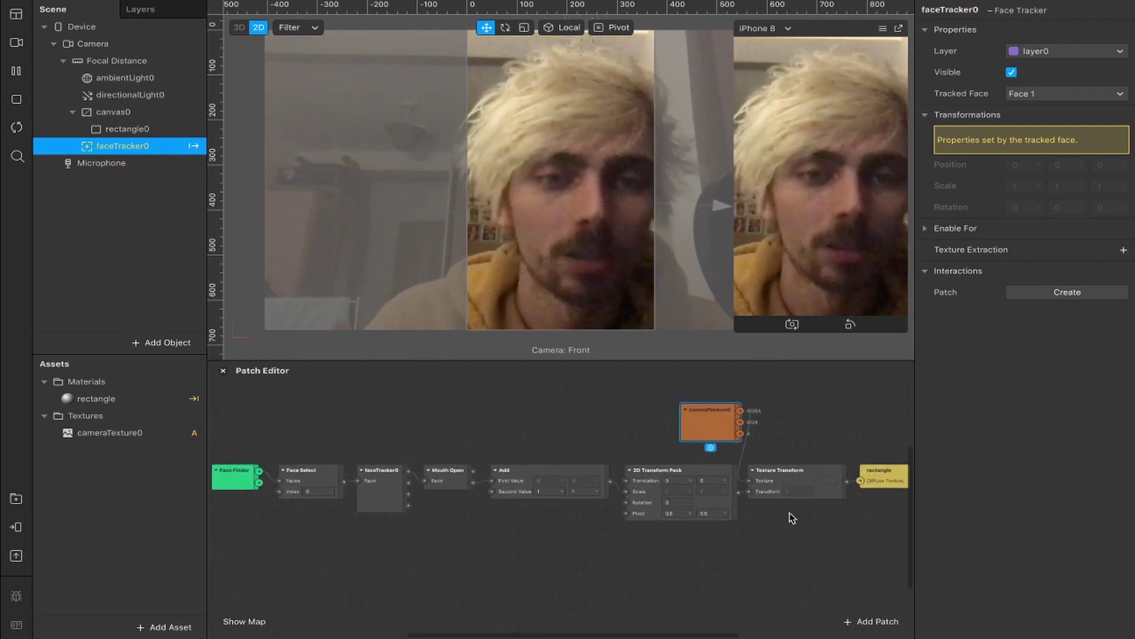